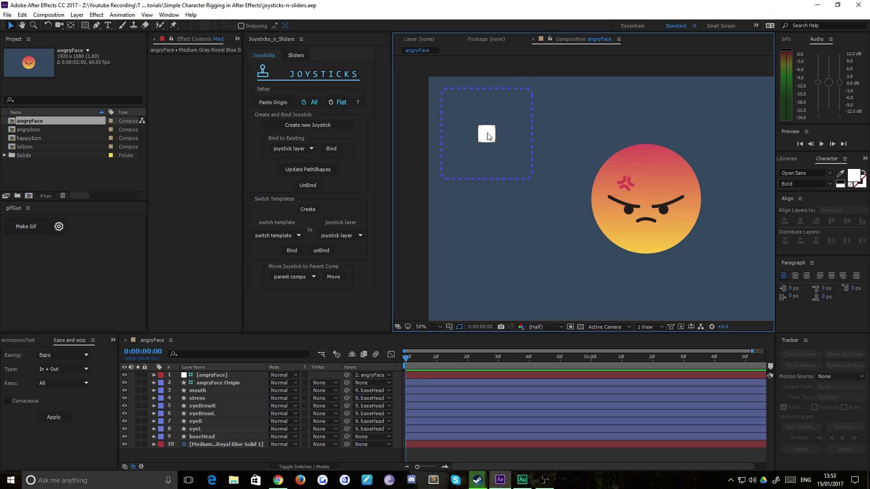
Push the joystick to the right edge of its box to steer the face's expression.
{"action": "left_click_drag", "start_coordinate": [488, 137], "coordinate": [457, 98]}
{"action": "left_click_drag", "start_coordinate": [459, 131], "coordinate": [481, 132]}
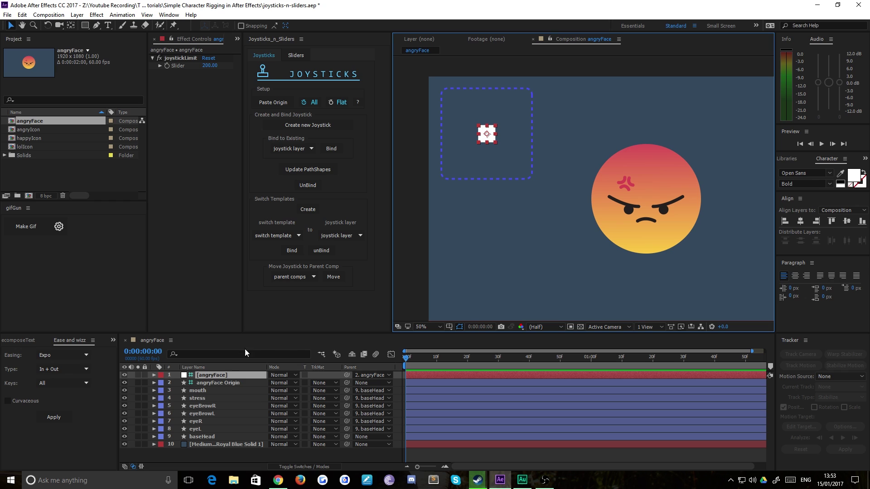
{"action": "left_click", "coordinate": [334, 207]}
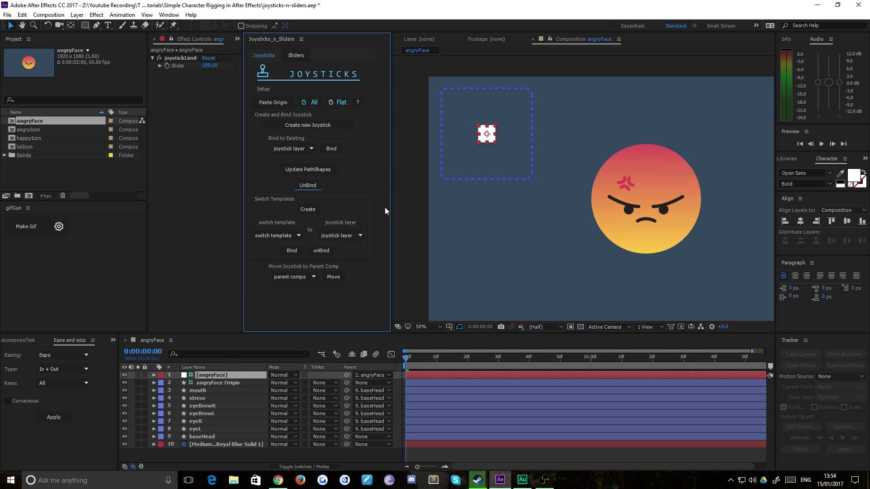
Reveal the keyframes of the mouth-through-baseHead layers in a taller timeline, panning the comp view.
{"action": "left_click", "coordinate": [202, 392]}
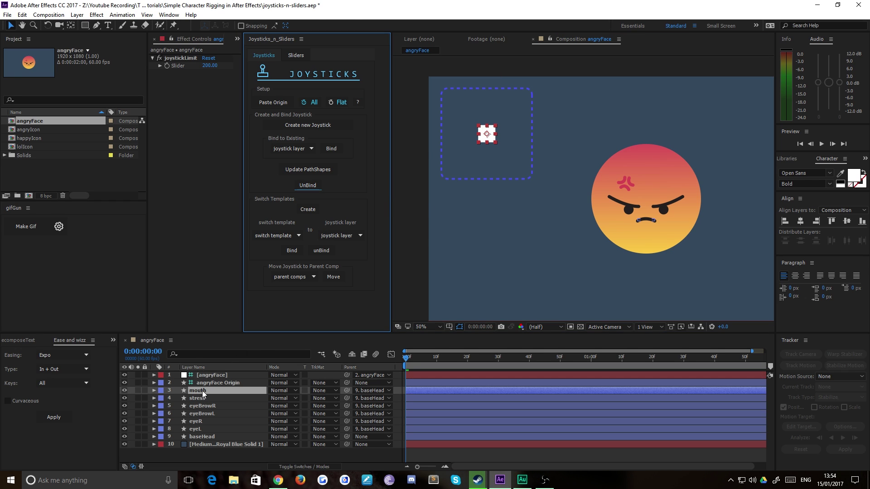
{"action": "left_click", "coordinate": [202, 437], "text": "shift"}
{"action": "key", "text": "u"}
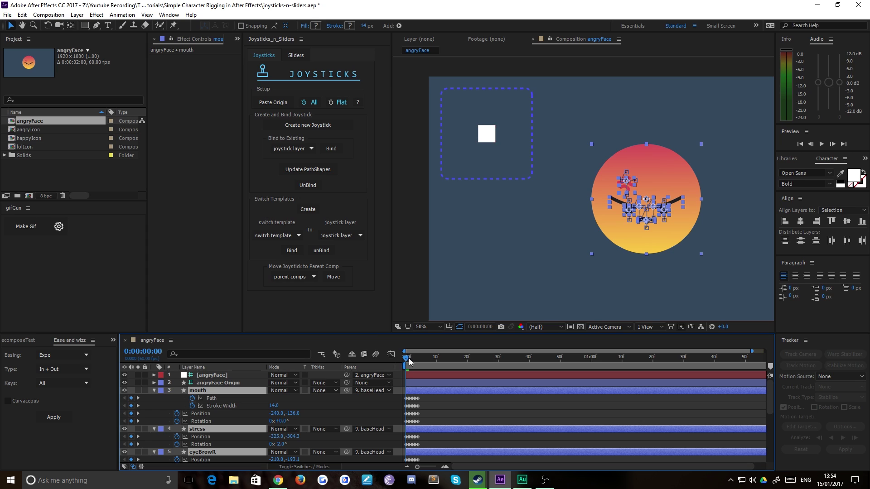
{"action": "left_click_drag", "start_coordinate": [362, 334], "coordinate": [361, 230]}
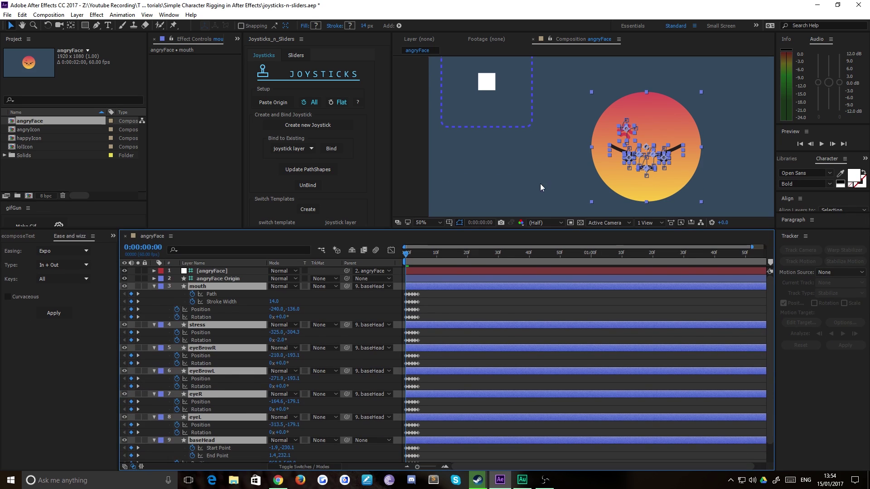
{"action": "key", "text": "h"}
{"action": "mouse_move", "coordinate": [540, 185]}
{"action": "left_mouse_down"}
{"action": "mouse_move", "coordinate": [496, 168]}
{"action": "mouse_move", "coordinate": [450, 169]}
{"action": "left_mouse_up"}
{"action": "key", "text": "v"}
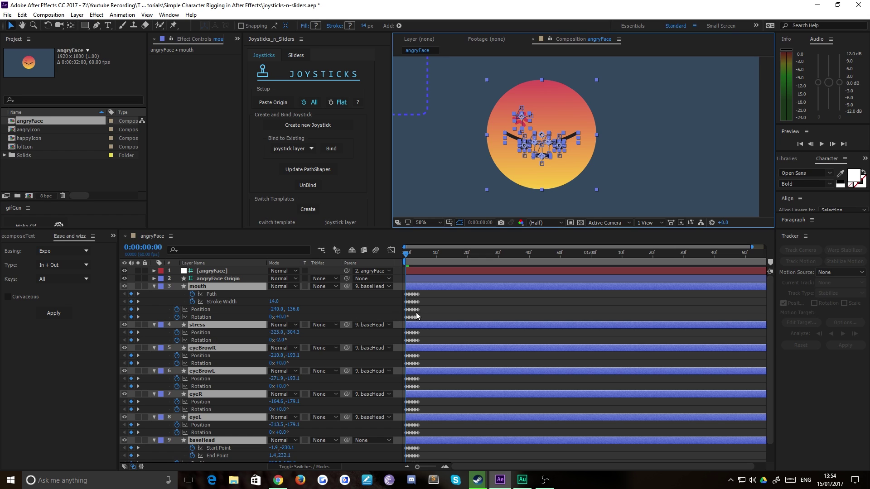
Inspect each face layer in turn: baseHead, eyeL, eyeR, eyeBrowL, eyeBrowR, stress and mouth.
{"action": "left_click", "coordinate": [461, 304]}
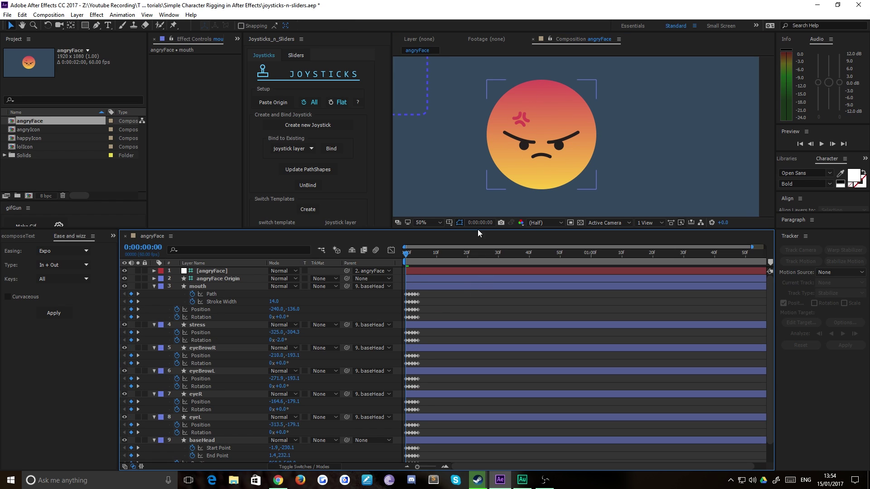
{"action": "scroll", "coordinate": [210, 440], "scroll_direction": "down", "scroll_amount": 1}
{"action": "left_click", "coordinate": [202, 420]}
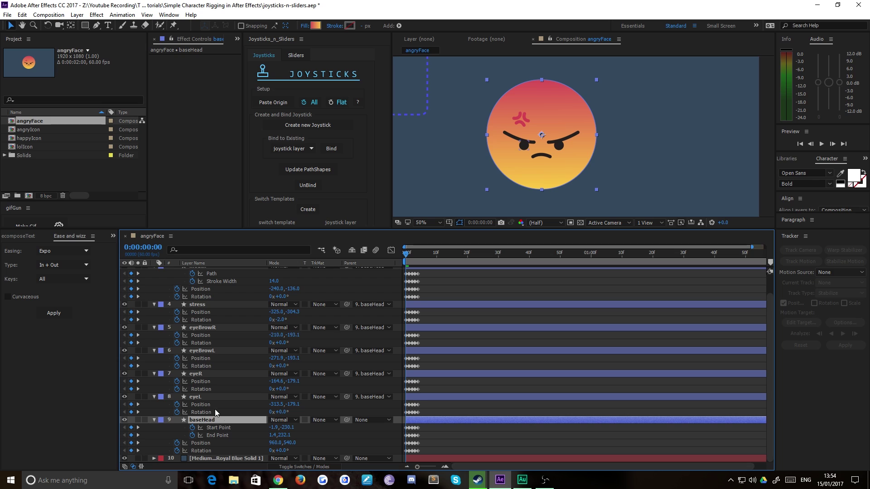
{"action": "left_click", "coordinate": [198, 397]}
{"action": "left_click", "coordinate": [202, 374]}
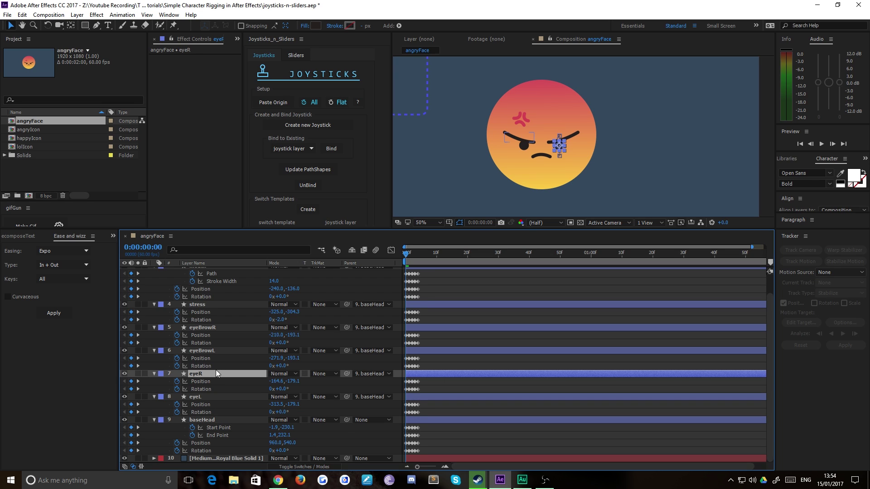
{"action": "left_click", "coordinate": [207, 350]}
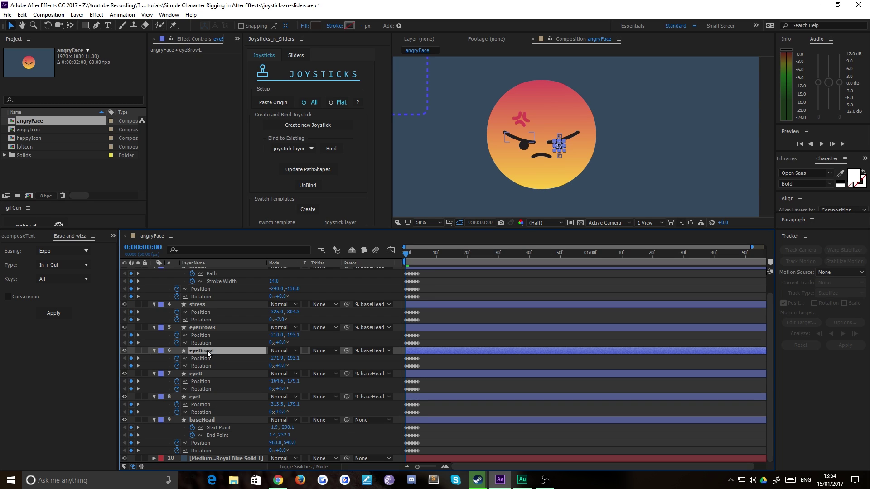
{"action": "left_click", "coordinate": [196, 327]}
{"action": "left_click", "coordinate": [195, 304]}
{"action": "scroll", "coordinate": [228, 393], "scroll_direction": "up", "scroll_amount": 1}
{"action": "left_click", "coordinate": [208, 284]}
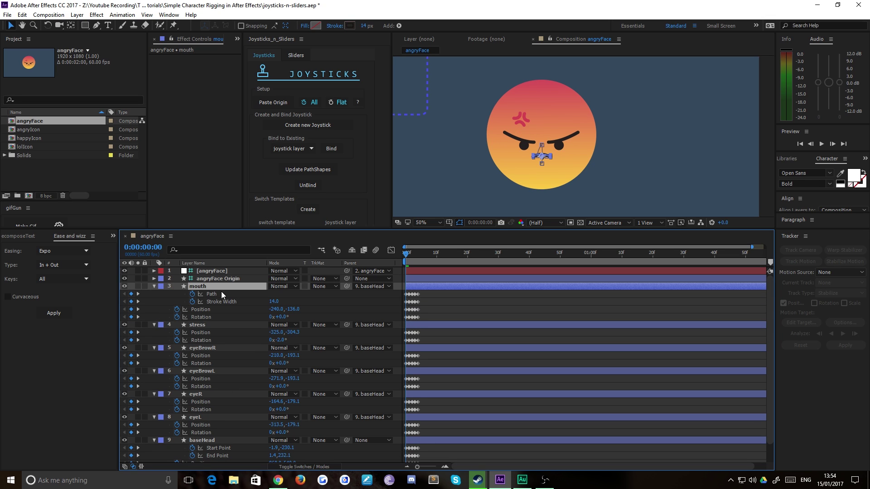
Zoom the timeline to single frames, scrub to frame 4, and enlarge the Composition viewer.
{"action": "left_click_drag", "start_coordinate": [417, 467], "coordinate": [436, 467]}
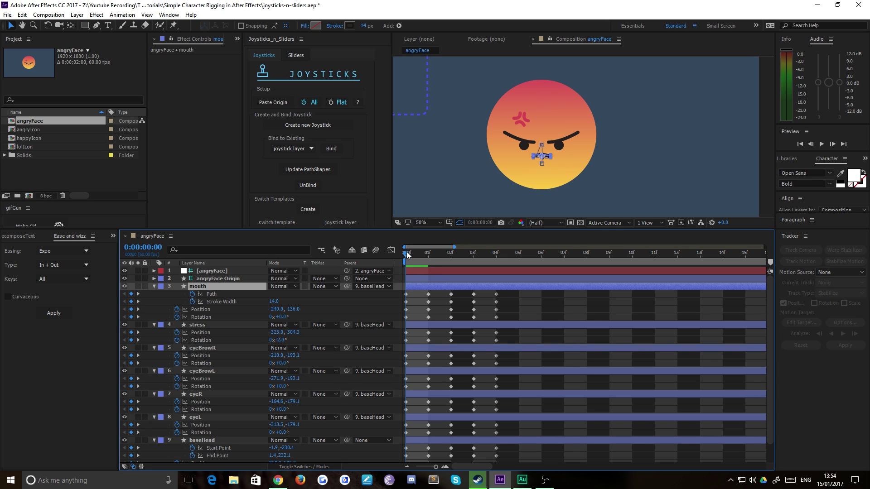
{"action": "left_click_drag", "start_coordinate": [407, 255], "coordinate": [499, 260]}
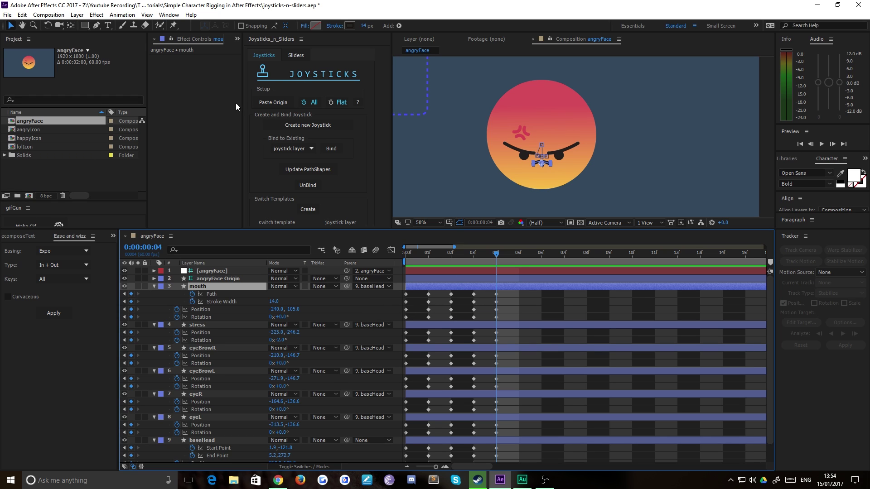
{"action": "left_click_drag", "start_coordinate": [425, 230], "coordinate": [420, 301]}
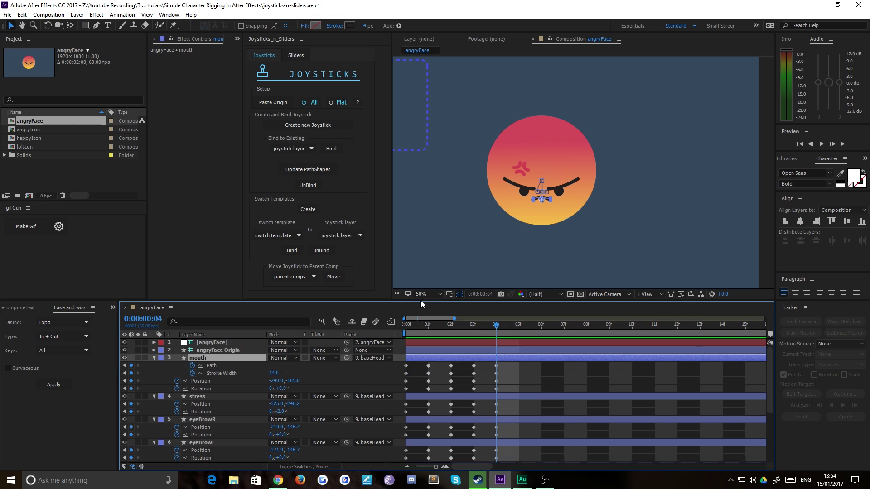
{"action": "left_click_drag", "start_coordinate": [391, 230], "coordinate": [340, 229]}
Create a new 1920 x 1080 composition, Comp 1.
{"action": "scroll", "coordinate": [489, 203], "scroll_direction": "down", "scroll_amount": 2}
{"action": "left_click", "coordinate": [48, 15]}
{"action": "left_click", "coordinate": [53, 26]}
{"action": "double_click", "coordinate": [276, 123]}
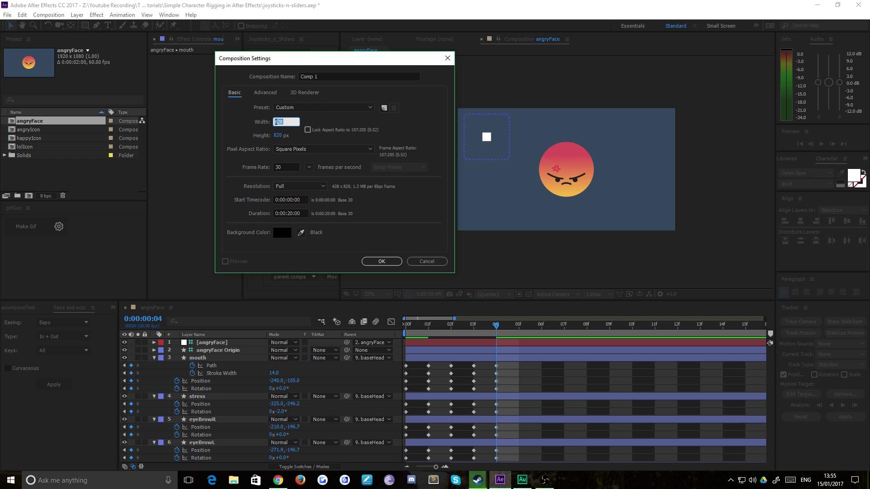
{"action": "type", "text": "1920"}
{"action": "key", "text": "Tab"}
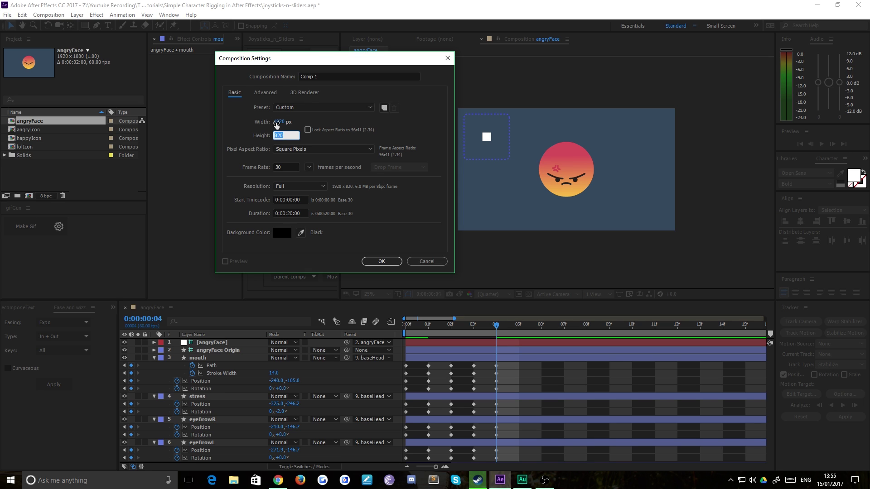
{"action": "type", "text": "1080"}
{"action": "left_click", "coordinate": [381, 262]}
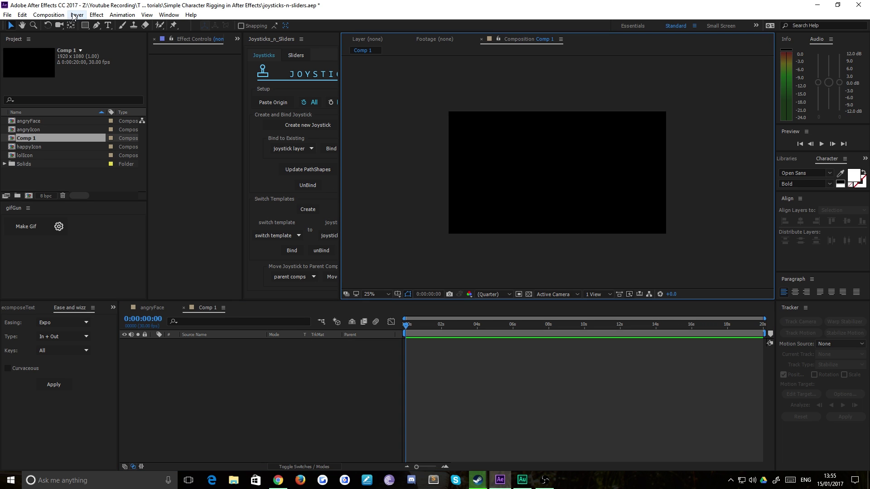
Add a dark grey-blue solid layer, Medium Gray-Blue Solid 1, to Comp 1.
{"action": "left_click", "coordinate": [96, 15]}
{"action": "mouse_move", "coordinate": [77, 14]}
{"action": "mouse_move", "coordinate": [111, 24]}
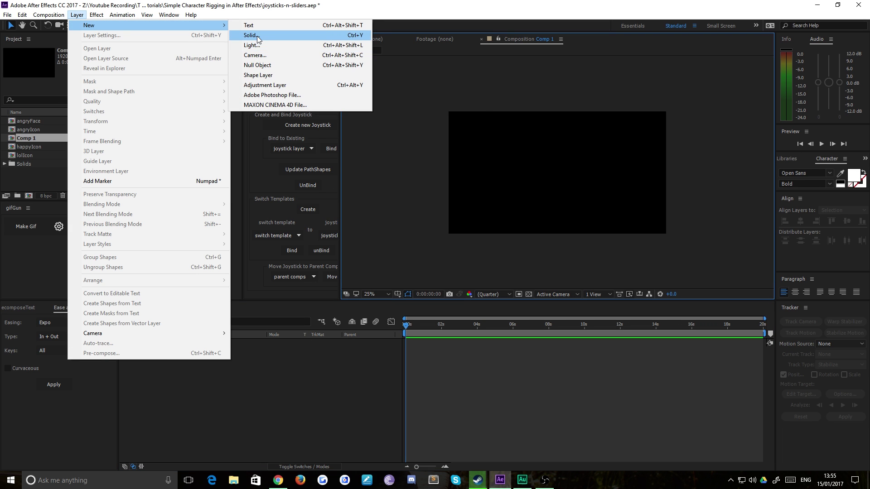
{"action": "left_click", "coordinate": [254, 35]}
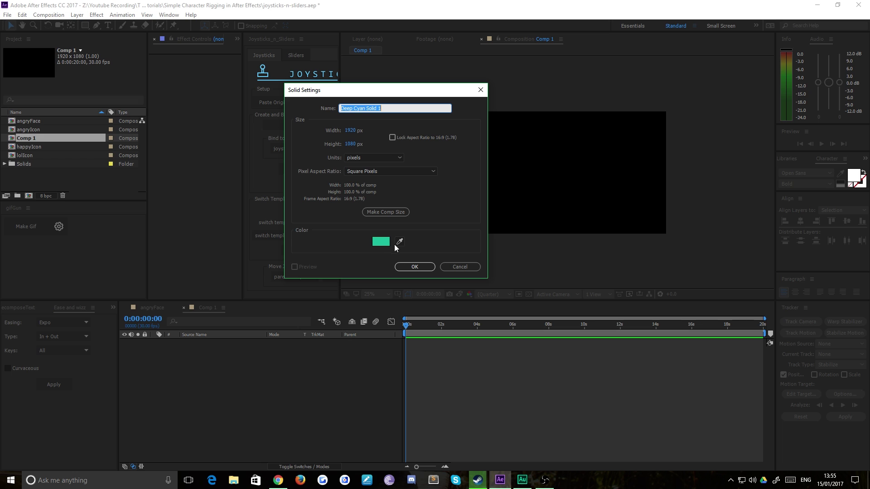
{"action": "left_click", "coordinate": [381, 241]}
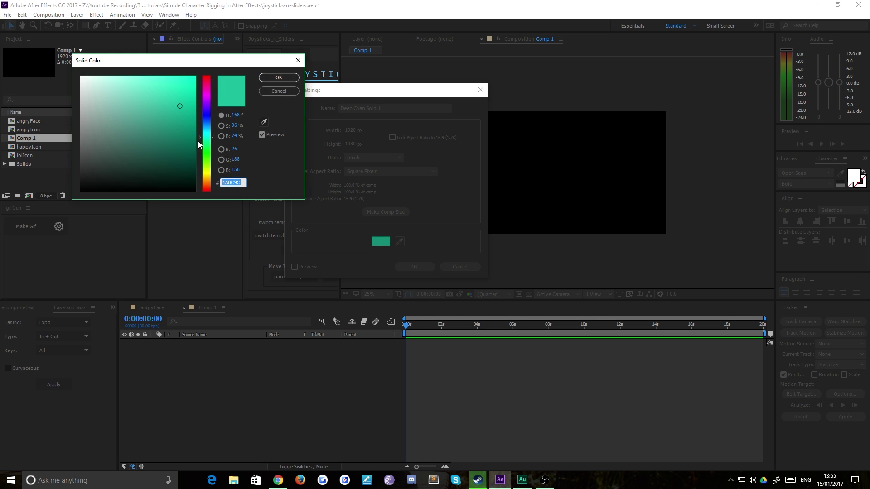
{"action": "left_click", "coordinate": [204, 113]}
{"action": "mouse_move", "coordinate": [112, 166]}
{"action": "left_mouse_down"}
{"action": "mouse_move", "coordinate": [112, 152]}
{"action": "mouse_move", "coordinate": [111, 160]}
{"action": "left_mouse_up"}
{"action": "left_click", "coordinate": [266, 79]}
{"action": "left_click", "coordinate": [417, 267]}
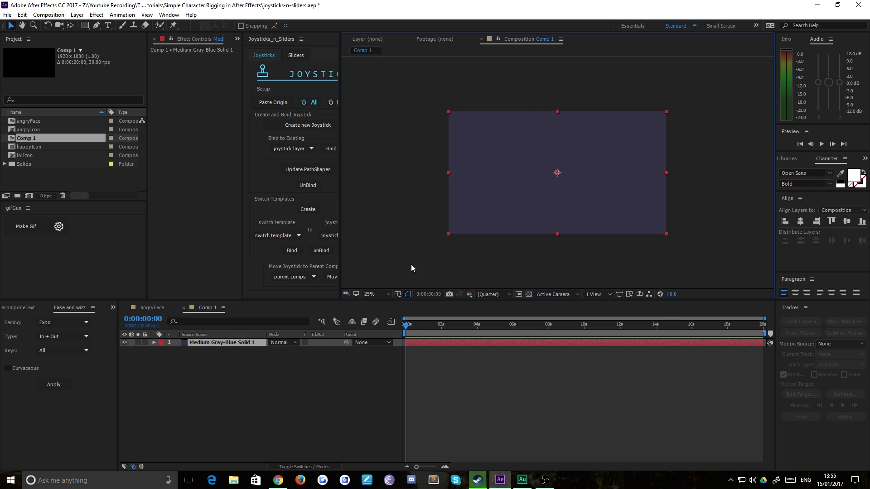
Copy the mouth-through-baseHead layers from angryFace and paste them into Comp 1.
{"action": "left_click", "coordinate": [153, 308]}
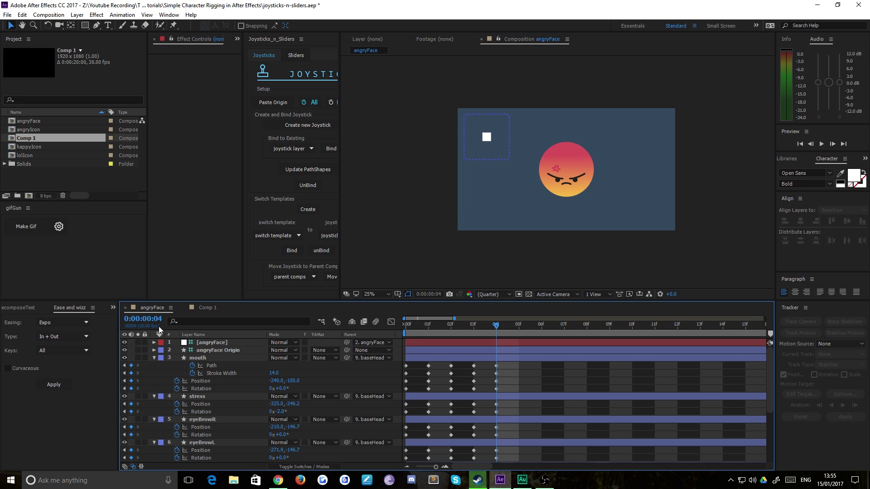
{"action": "left_click", "coordinate": [200, 358]}
{"action": "scroll", "coordinate": [226, 385], "scroll_direction": "down", "scroll_amount": 4}
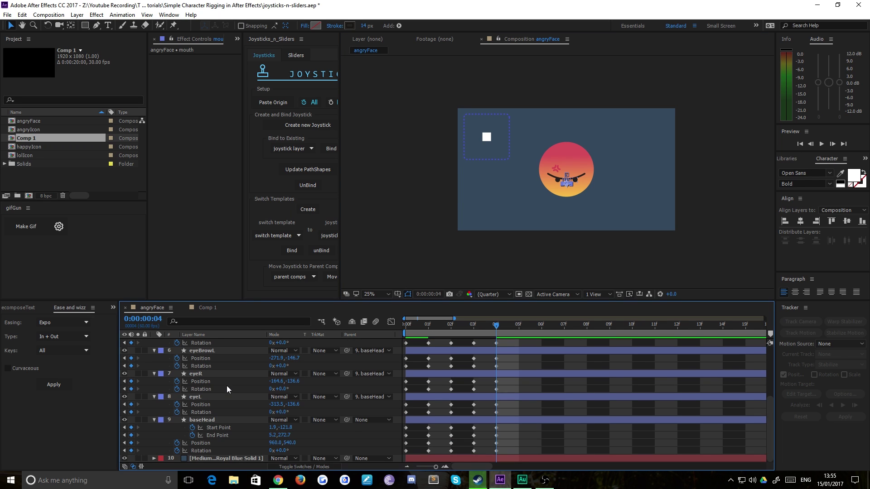
{"action": "left_click", "coordinate": [209, 420], "text": "shift"}
{"action": "key", "text": "ctrl+c"}
{"action": "left_click", "coordinate": [205, 307]}
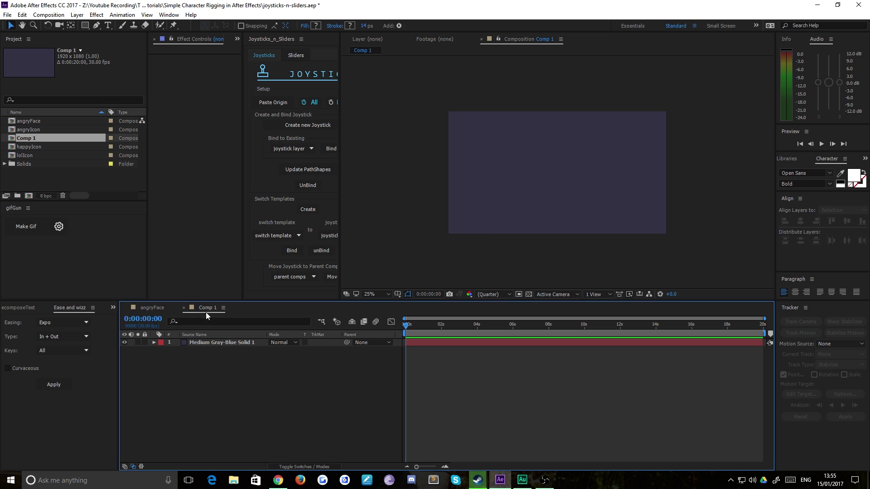
{"action": "key", "text": "ctrl+v"}
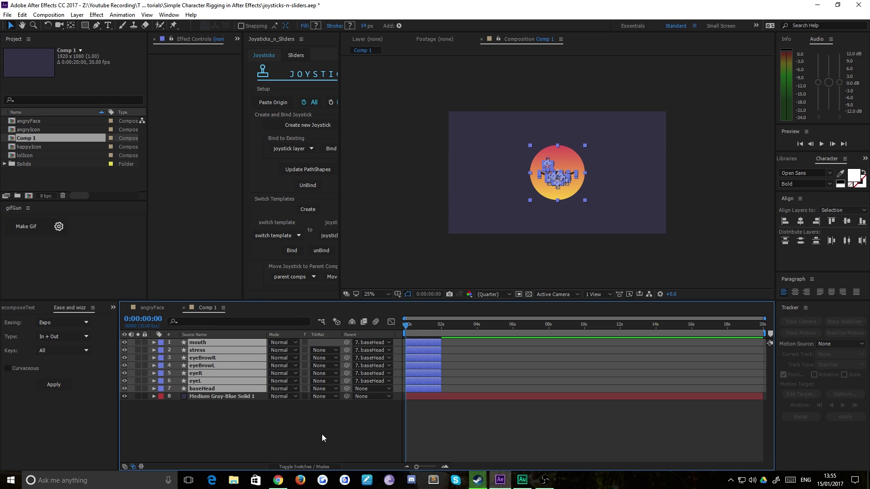
Extend all pasted layers' out-points to the end of Comp 1.
{"action": "left_click", "coordinate": [328, 420]}
{"action": "key", "text": "u"}
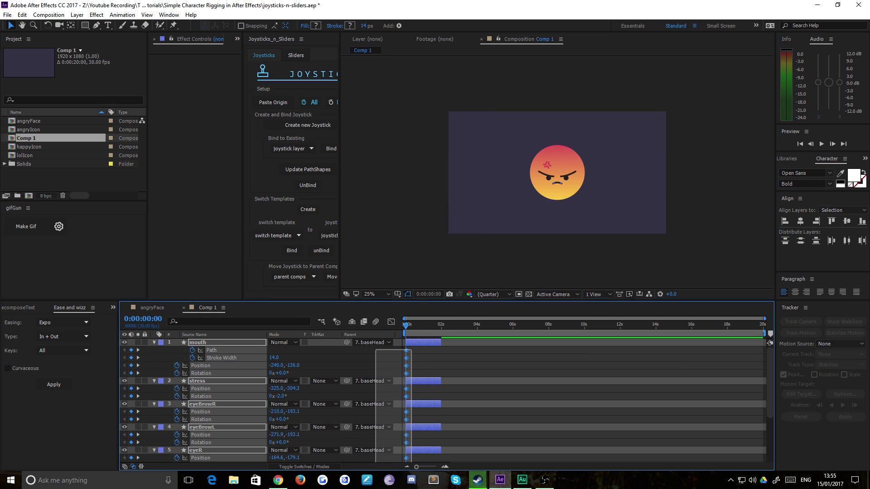
{"action": "key", "text": "ctrl+a"}
{"action": "scroll", "coordinate": [424, 408], "scroll_direction": "up", "scroll_amount": 4}
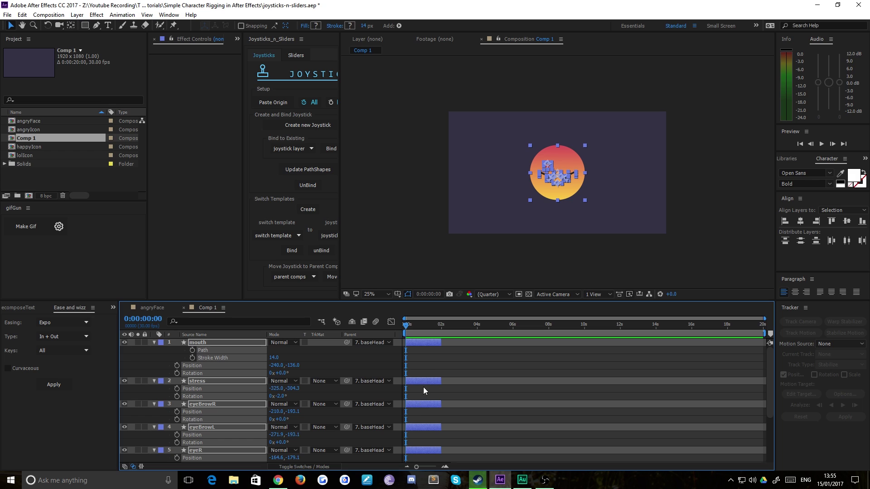
{"action": "left_click_drag", "start_coordinate": [440, 342], "coordinate": [765, 343]}
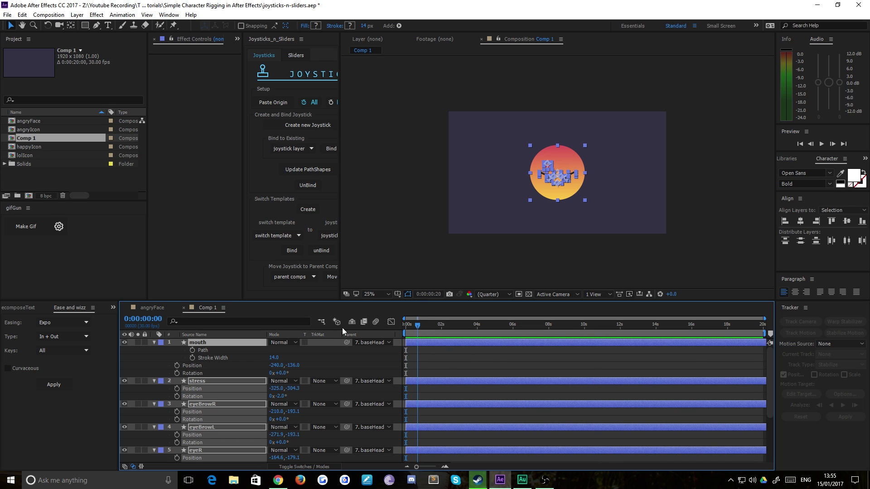
{"action": "scroll", "coordinate": [204, 399], "scroll_direction": "down", "scroll_amount": 1}
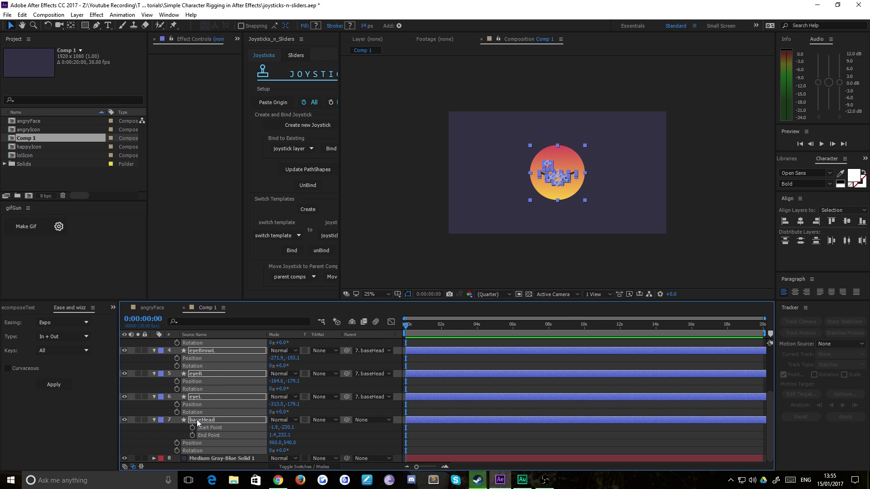
{"action": "key", "text": "u"}
{"action": "left_click", "coordinate": [281, 420]}
{"action": "left_click_drag", "start_coordinate": [416, 466], "coordinate": [433, 467]}
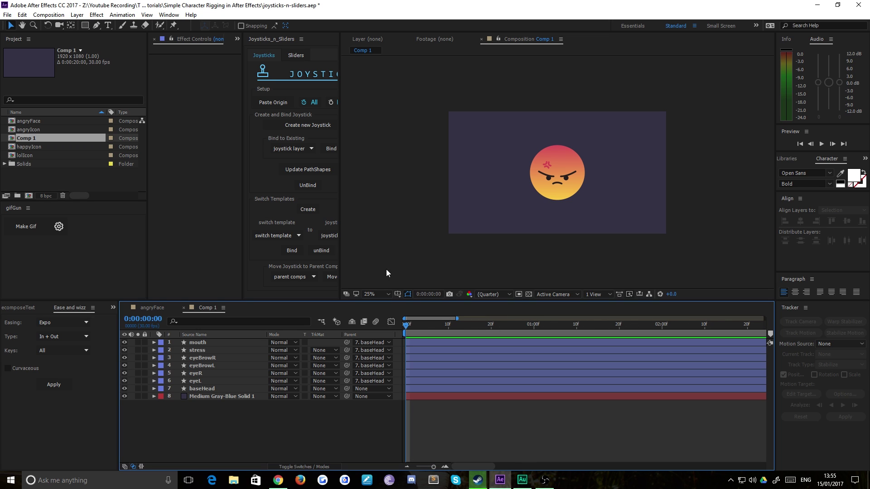
{"action": "left_click_drag", "start_coordinate": [387, 302], "coordinate": [390, 334]}
Set the comp view to 100%, widen the Joysticks panel, and select mouth through baseHead.
{"action": "key", "text": "period"}
{"action": "key", "text": "period"}
{"action": "key", "text": "period"}
{"action": "key", "text": "period"}
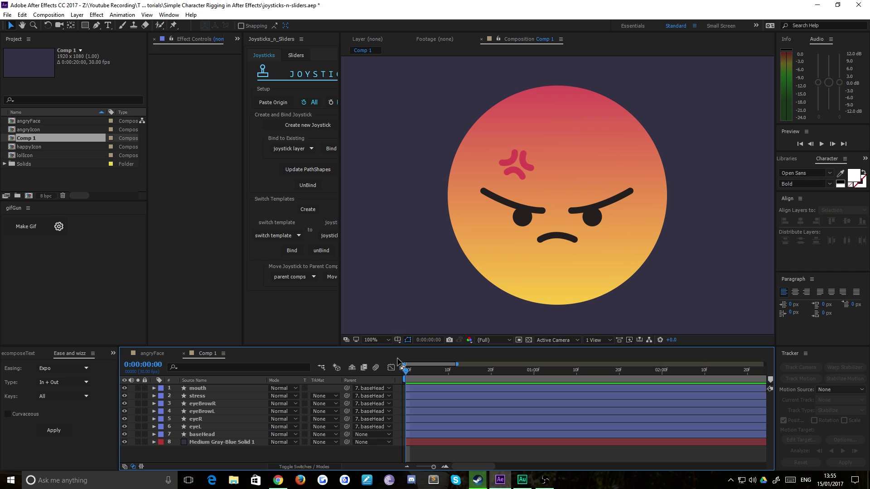
{"action": "left_click", "coordinate": [202, 434]}
{"action": "left_click", "coordinate": [198, 427]}
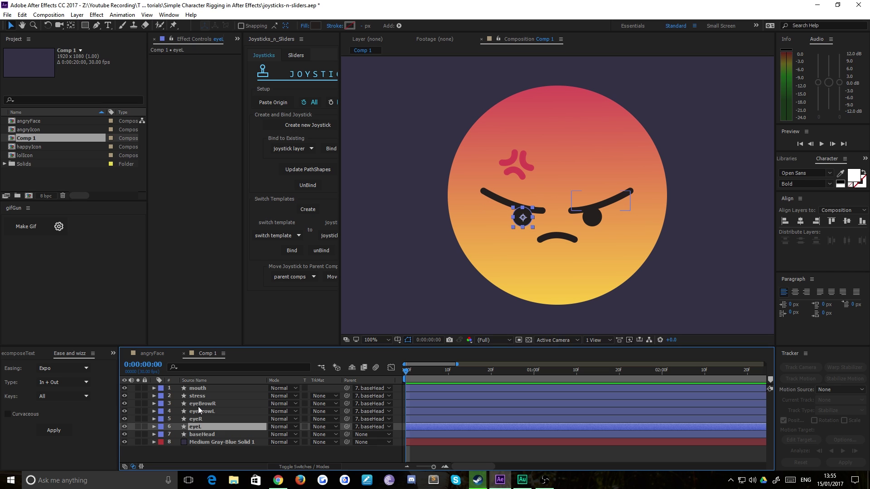
{"action": "left_click", "coordinate": [199, 404]}
{"action": "left_click", "coordinate": [195, 396]}
{"action": "left_click", "coordinate": [196, 388]}
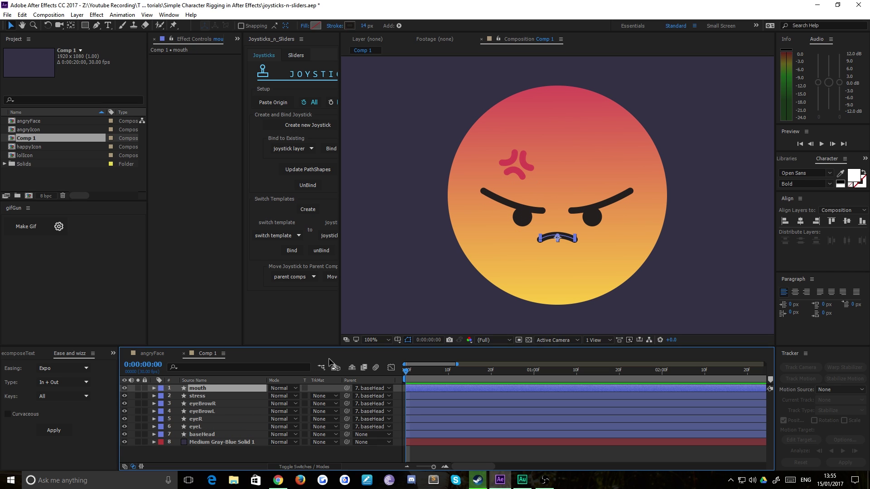
{"action": "left_click_drag", "start_coordinate": [341, 134], "coordinate": [379, 127]}
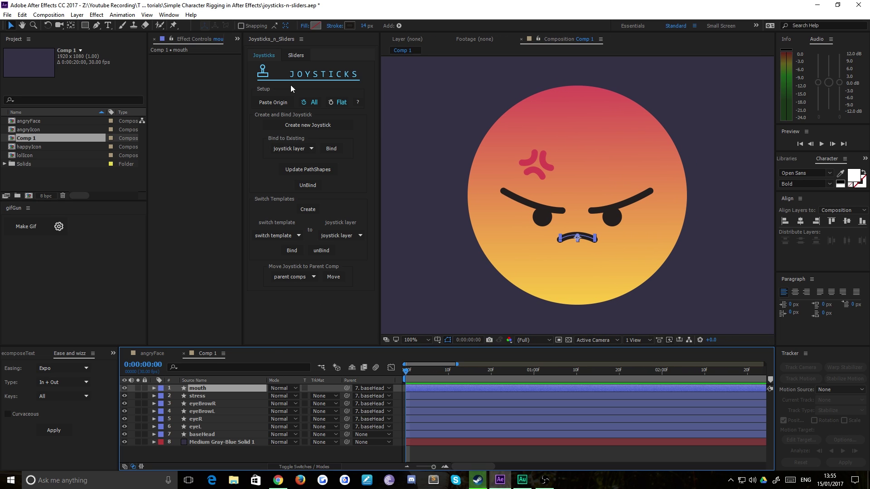
{"action": "left_click", "coordinate": [232, 436]}
{"action": "left_click", "coordinate": [224, 390], "text": "shift"}
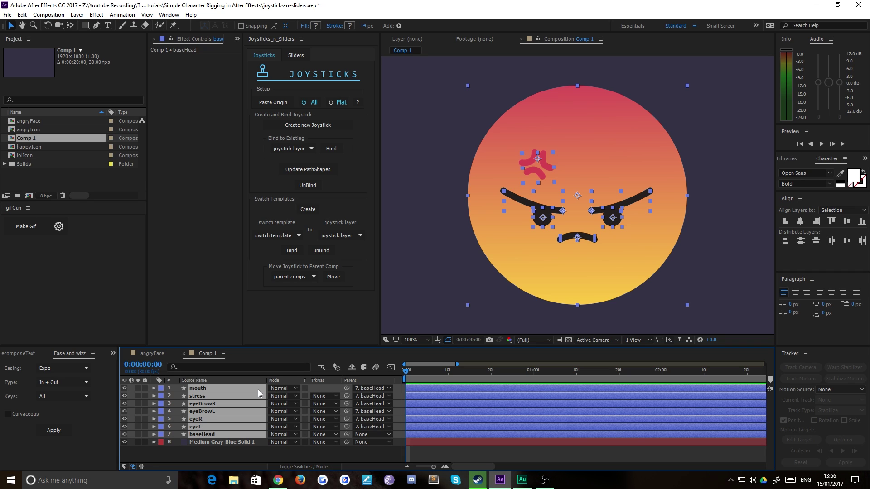
Show Position, Rotation and Scale for the face layers and key them at frame 0.
{"action": "key", "text": "p"}
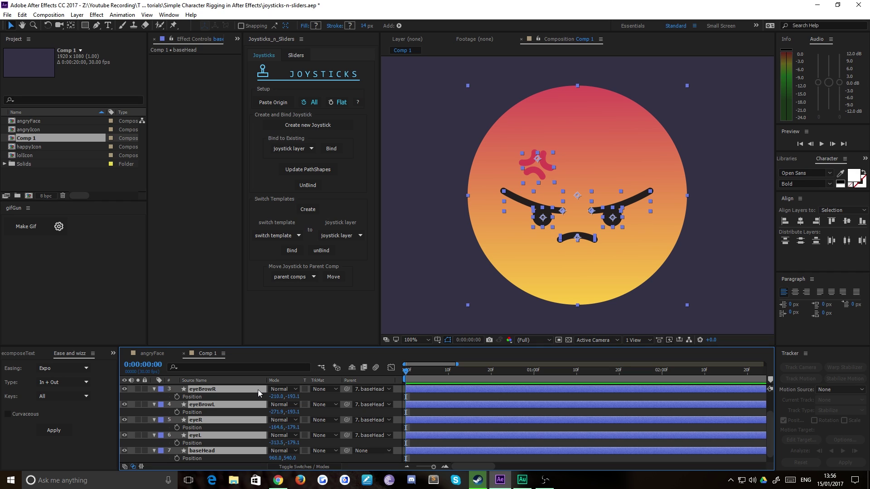
{"action": "key", "text": "shift+r"}
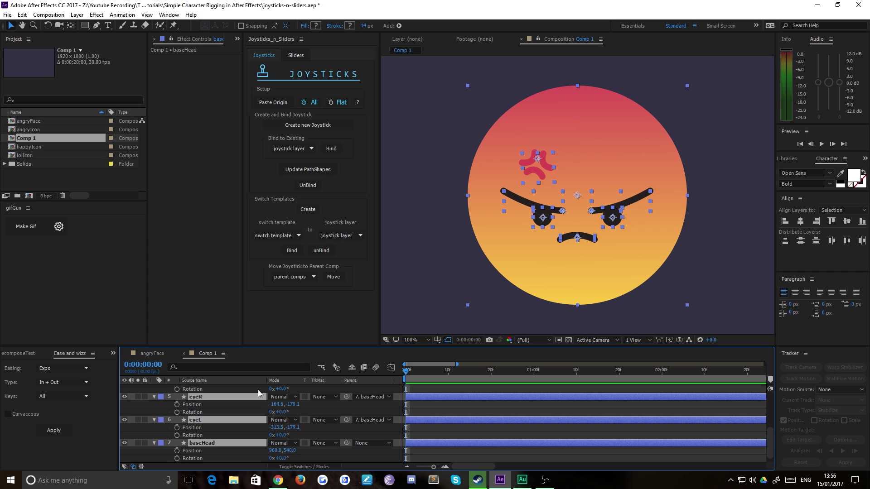
{"action": "key", "text": "shift+s"}
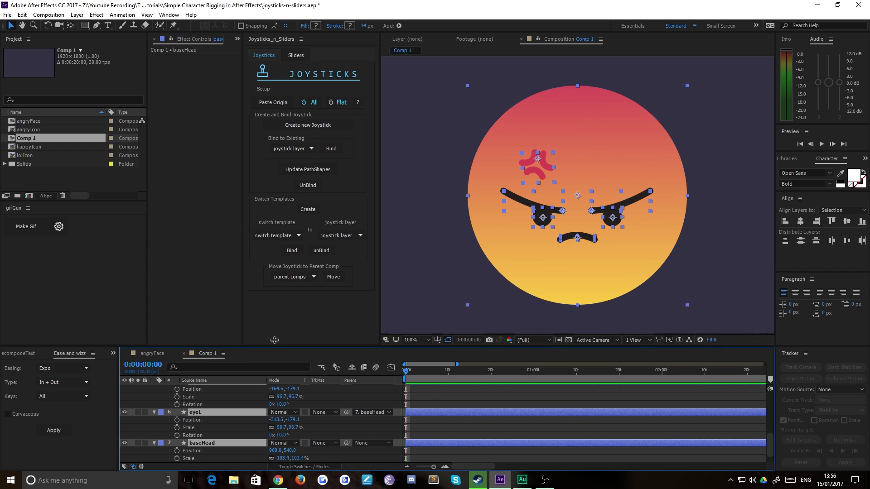
{"action": "left_click_drag", "start_coordinate": [274, 336], "coordinate": [271, 203]}
{"action": "left_click_drag", "start_coordinate": [176, 251], "coordinate": [176, 450]}
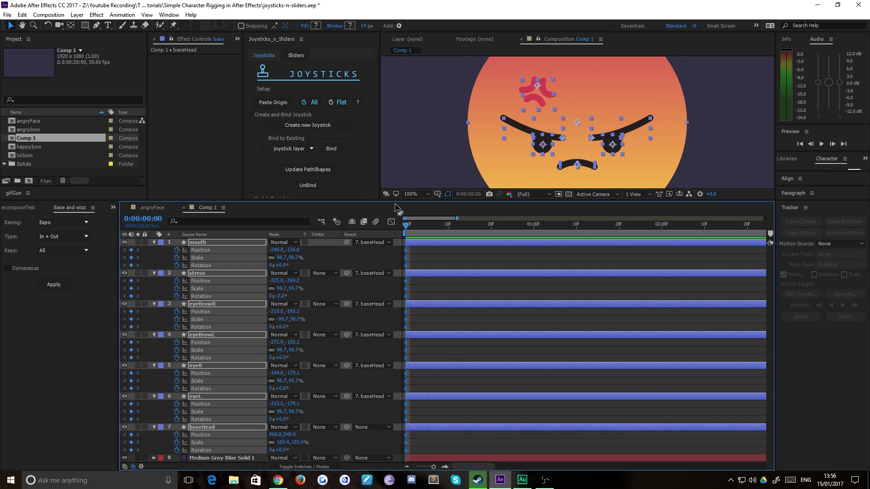
{"action": "scroll", "coordinate": [515, 140], "scroll_direction": "down", "scroll_amount": 2}
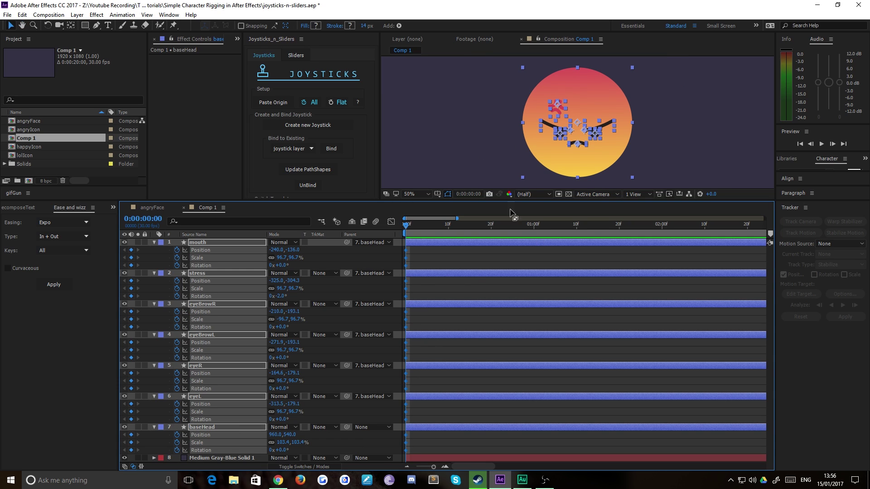
Select all seven face layers at frame 1 and Paste Origin to key the starting pose.
{"action": "left_click", "coordinate": [439, 155]}
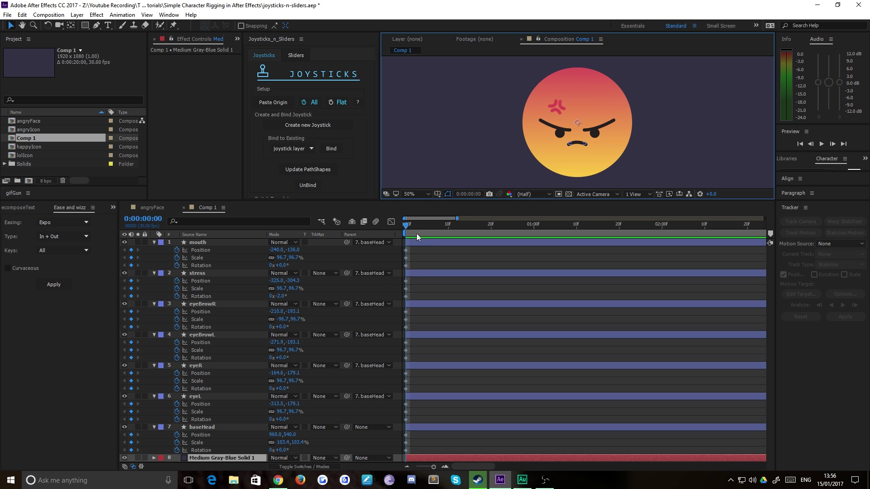
{"action": "left_click_drag", "start_coordinate": [433, 467], "coordinate": [435, 467]}
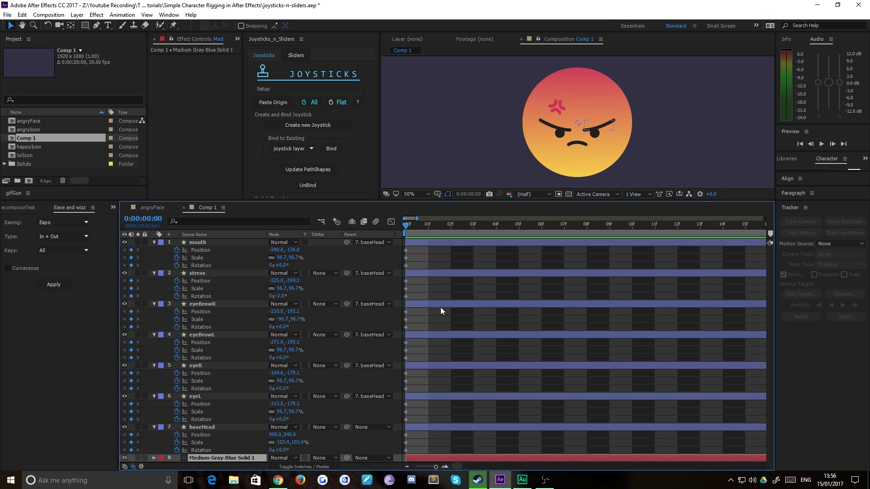
{"action": "left_click", "coordinate": [199, 242]}
{"action": "left_click", "coordinate": [210, 427], "text": "shift"}
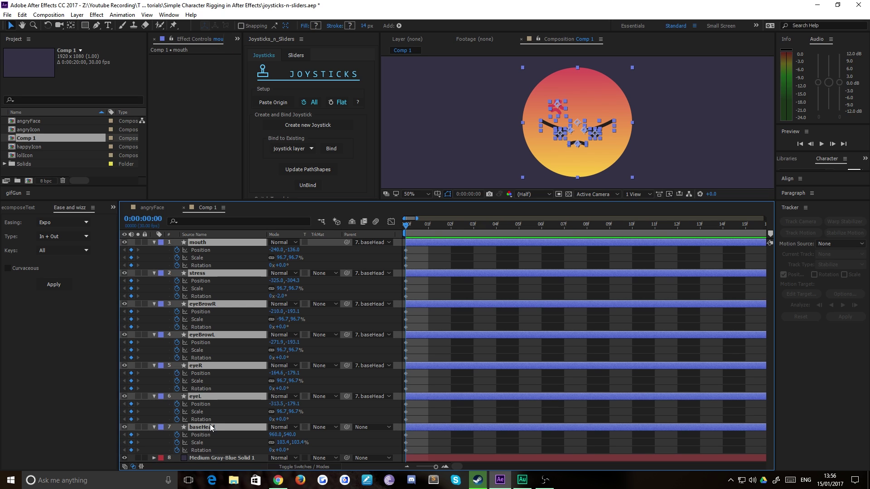
{"action": "key", "text": "Page_Down"}
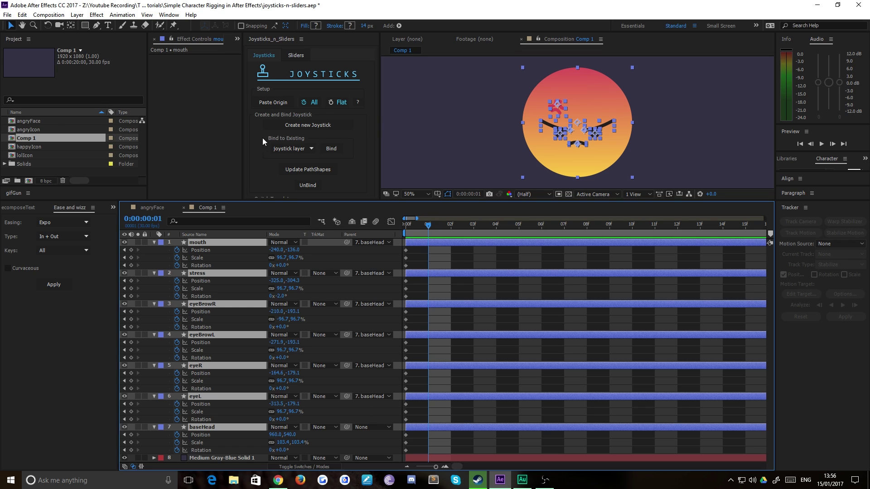
{"action": "left_click", "coordinate": [278, 105]}
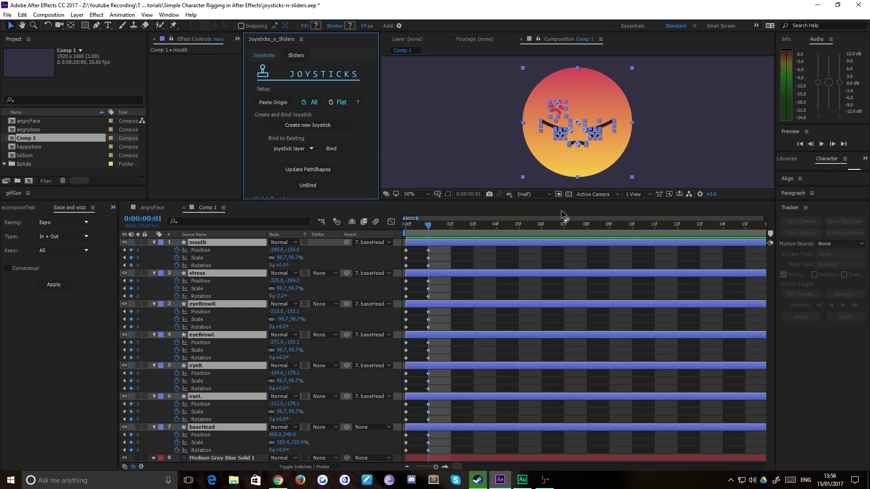
Nudge the eyes, eyebrows, stress mark and mouth right with Shift+Right Arrow at frame 1.
{"action": "left_click", "coordinate": [474, 126]}
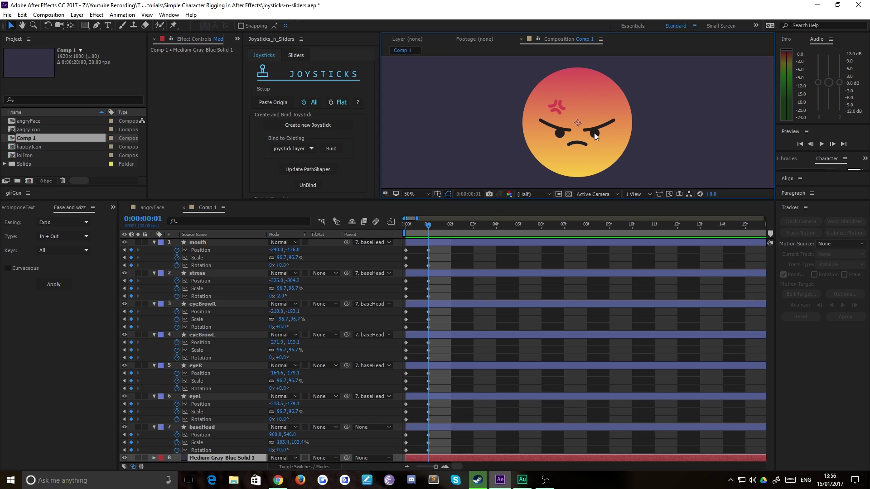
{"action": "left_click", "coordinate": [199, 396]}
{"action": "left_click", "coordinate": [205, 303], "text": "shift"}
{"action": "left_click", "coordinate": [202, 272], "text": "shift"}
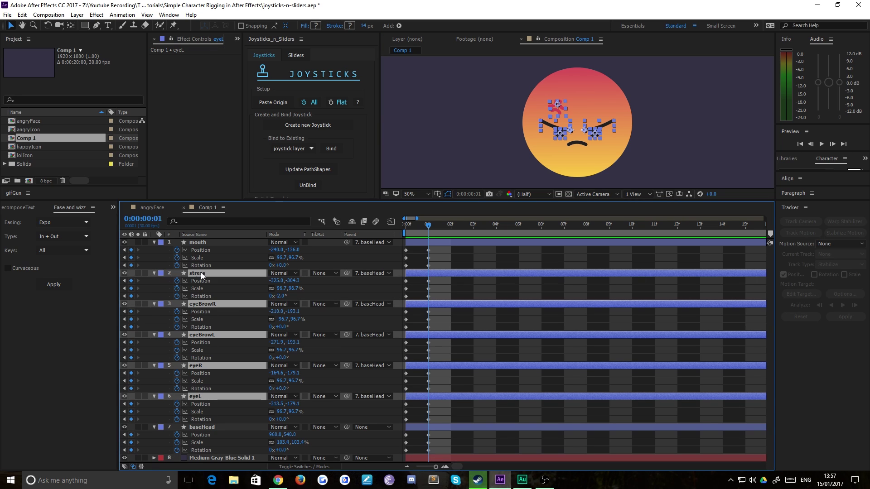
{"action": "left_click", "coordinate": [197, 242], "text": "shift"}
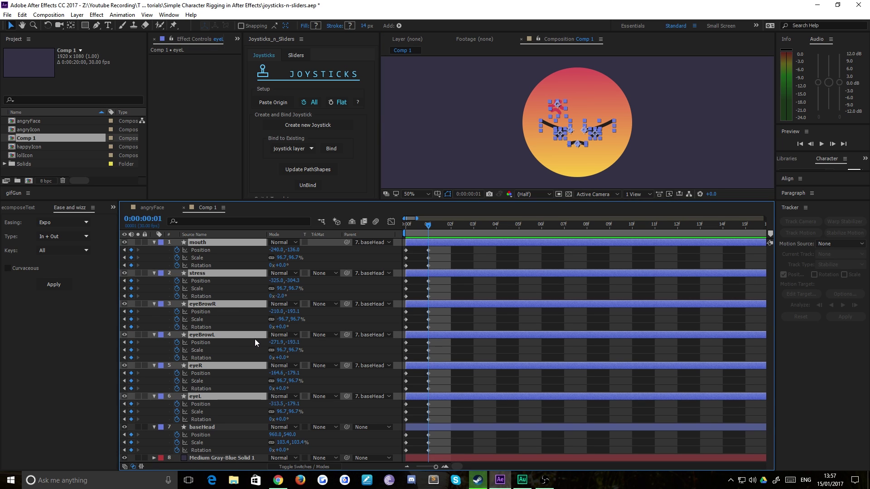
{"action": "key", "text": "shift+Right"}
{"action": "key", "text": "shift+Right"}
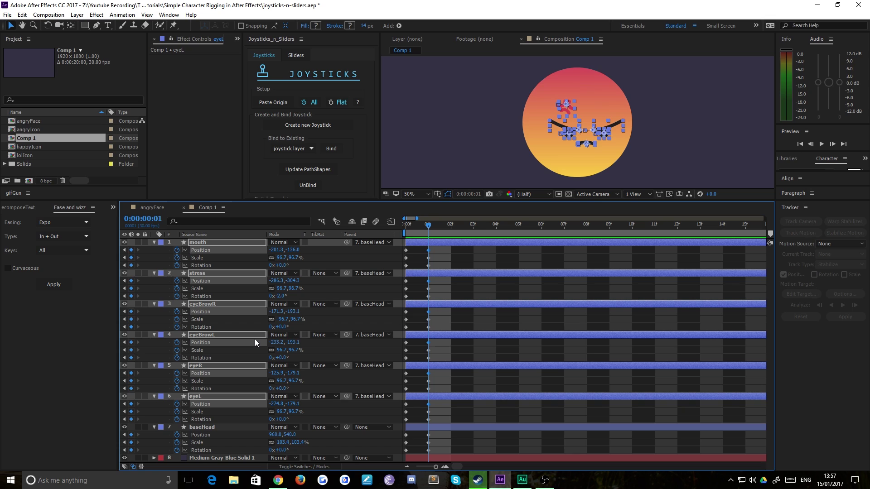
{"action": "key", "text": "shift+Right"}
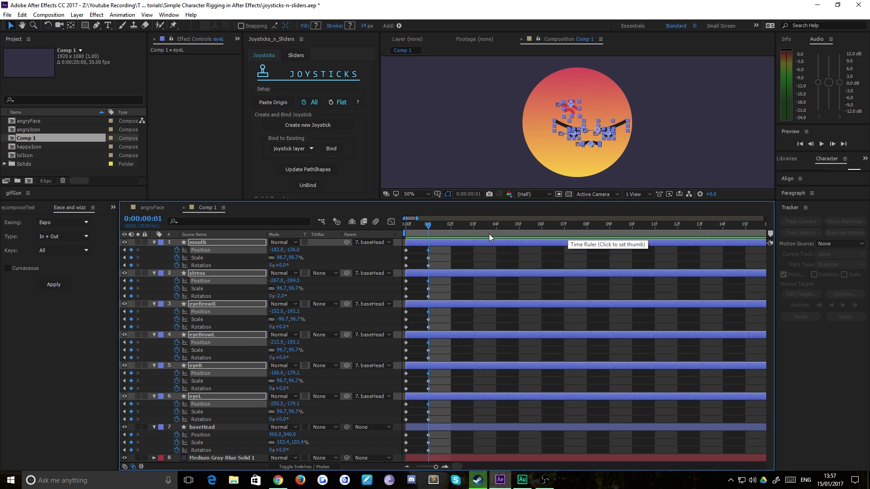
{"action": "left_click", "coordinate": [518, 256]}
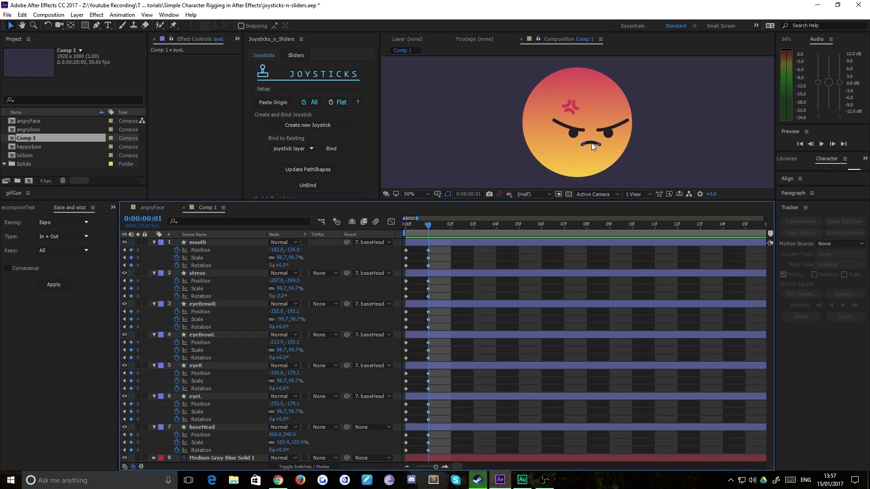
{"action": "left_click", "coordinate": [190, 277]}
{"action": "left_click", "coordinate": [199, 245]}
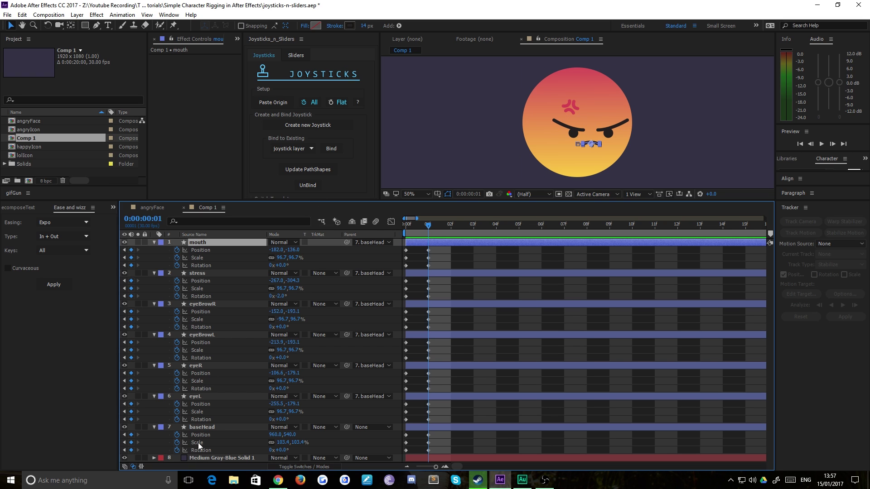
Add a new null object layer, Null 2.
{"action": "left_click", "coordinate": [77, 15]}
{"action": "mouse_move", "coordinate": [82, 25]}
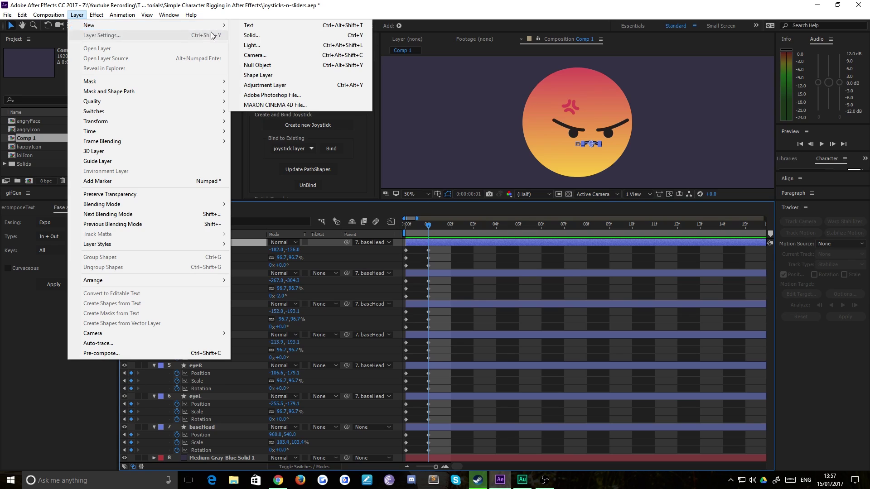
{"action": "left_click", "coordinate": [261, 65]}
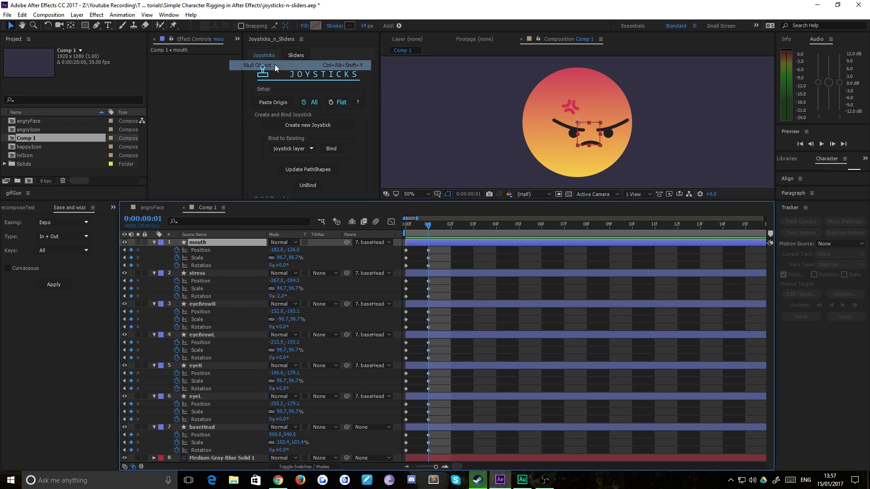
Key Null 2's Position and Rotation at frame 0 and Paste Origin at frame 1.
{"action": "left_click", "coordinate": [409, 229]}
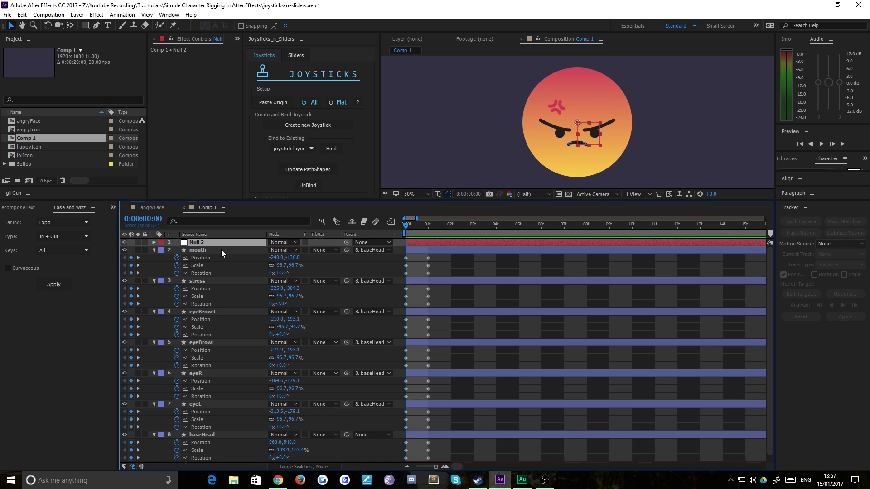
{"action": "key", "text": "p"}
{"action": "key", "text": "shift+r"}
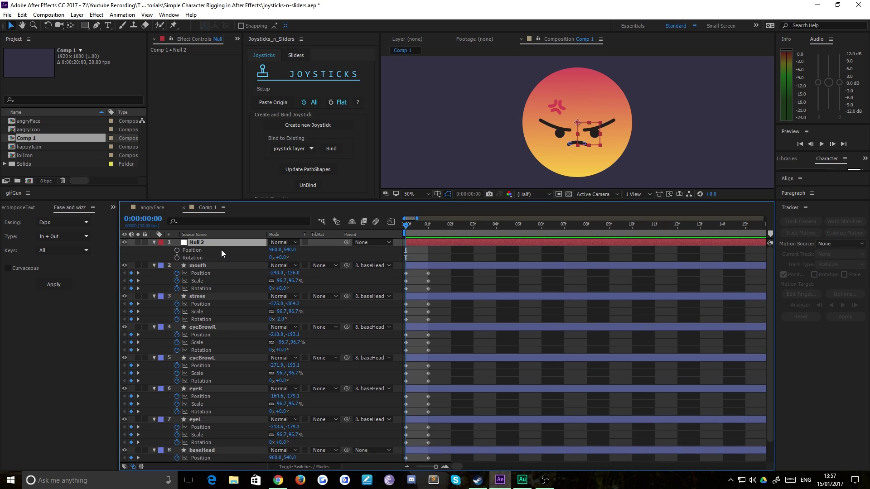
{"action": "left_click", "coordinate": [177, 258]}
{"action": "left_click", "coordinate": [177, 249]}
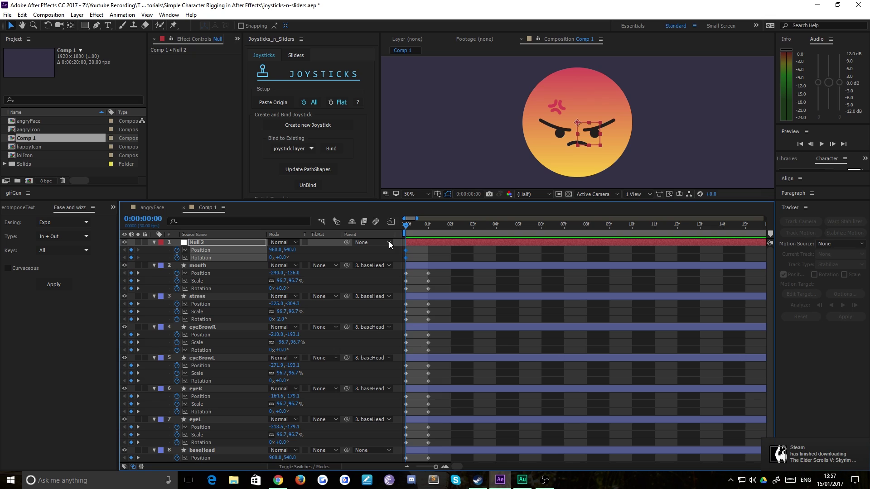
{"action": "key", "text": "Page_Down"}
{"action": "left_click", "coordinate": [269, 103]}
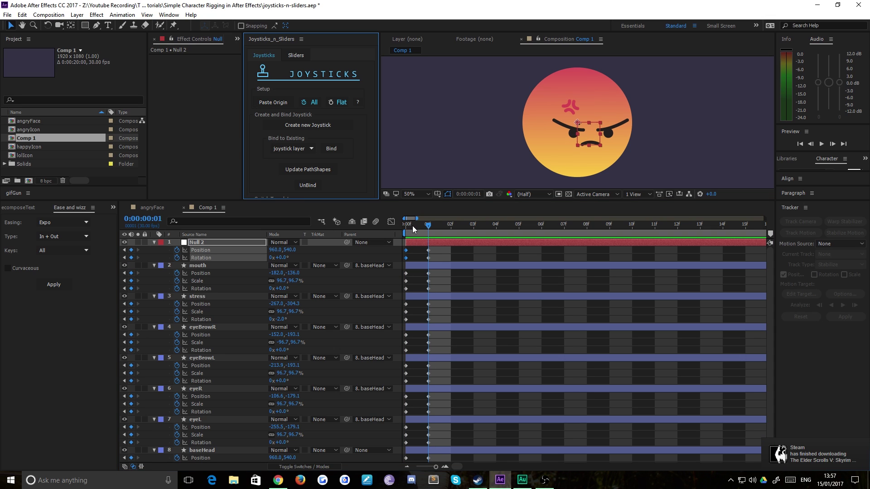
{"action": "key", "text": "Page_Up"}
Parent the mouth, stress, eyebrow and eye layers to Null 2.
{"action": "left_click", "coordinate": [208, 265]}
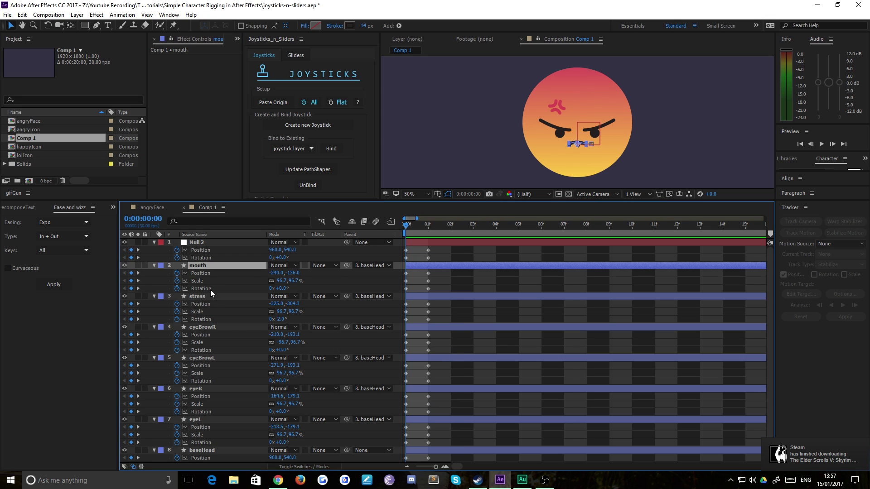
{"action": "left_click", "coordinate": [195, 420], "text": "shift"}
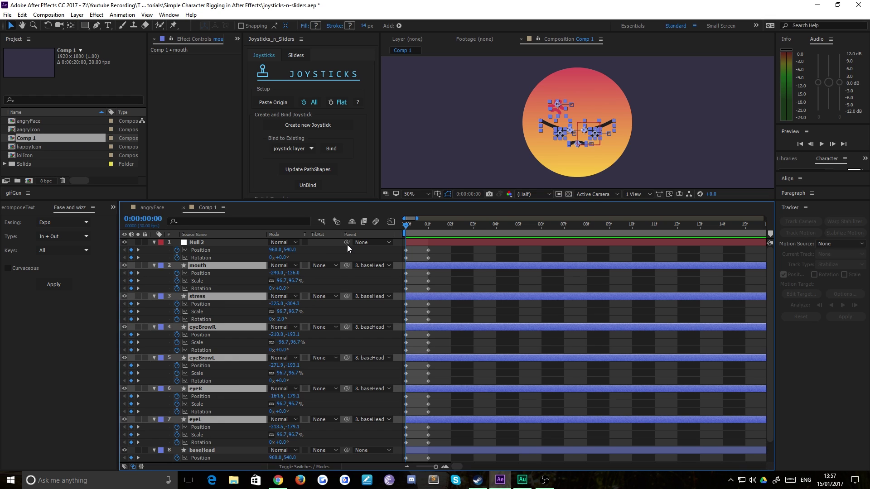
{"action": "left_click_drag", "start_coordinate": [346, 265], "coordinate": [204, 243]}
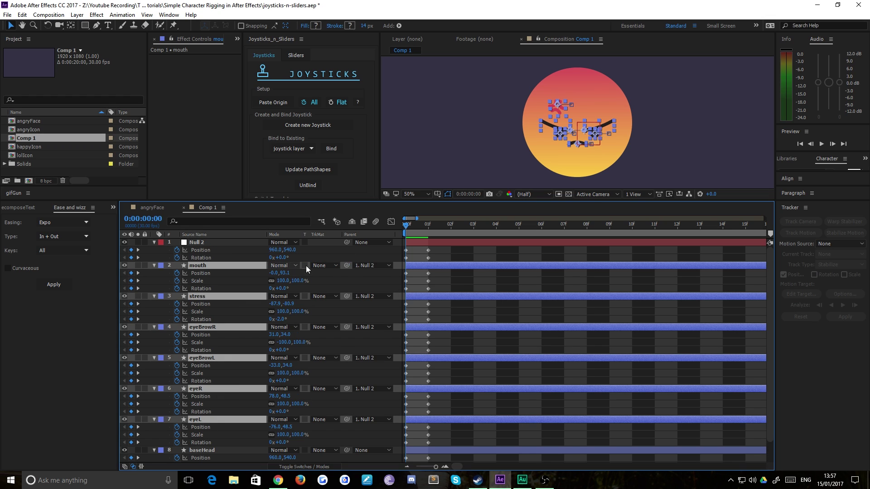
Test-spin the face with Null 2's rotation, undo it, and slightly rotate the stress icon.
{"action": "left_click", "coordinate": [454, 255]}
{"action": "left_click_drag", "start_coordinate": [284, 262], "coordinate": [642, 259]}
{"action": "key", "text": "ctrl+z"}
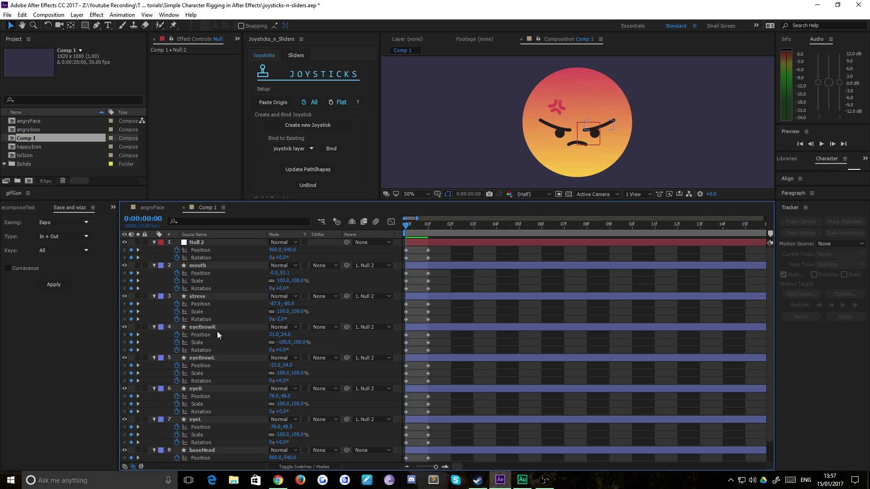
{"action": "left_click_drag", "start_coordinate": [284, 320], "coordinate": [488, 323]}
{"action": "left_click", "coordinate": [489, 323]}
At frame 1, set Null 2's Rotation to 7° to tilt the face.
{"action": "left_click_drag", "start_coordinate": [407, 227], "coordinate": [428, 227]}
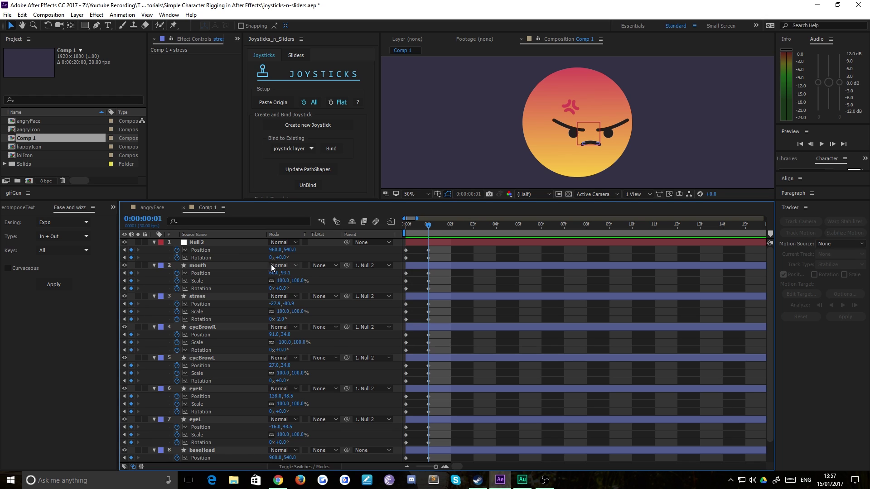
{"action": "left_click_drag", "start_coordinate": [279, 257], "coordinate": [299, 272]}
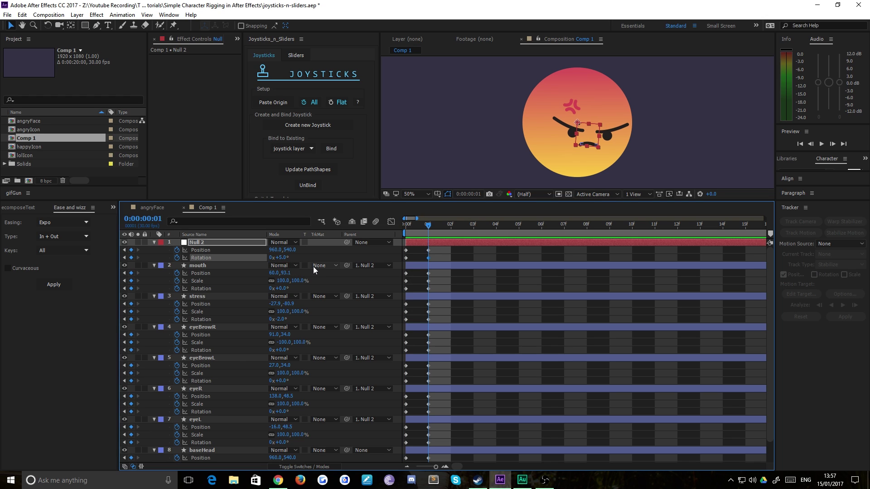
{"action": "left_click", "coordinate": [285, 258]}
{"action": "key", "text": "Return"}
{"action": "left_click", "coordinate": [556, 180]}
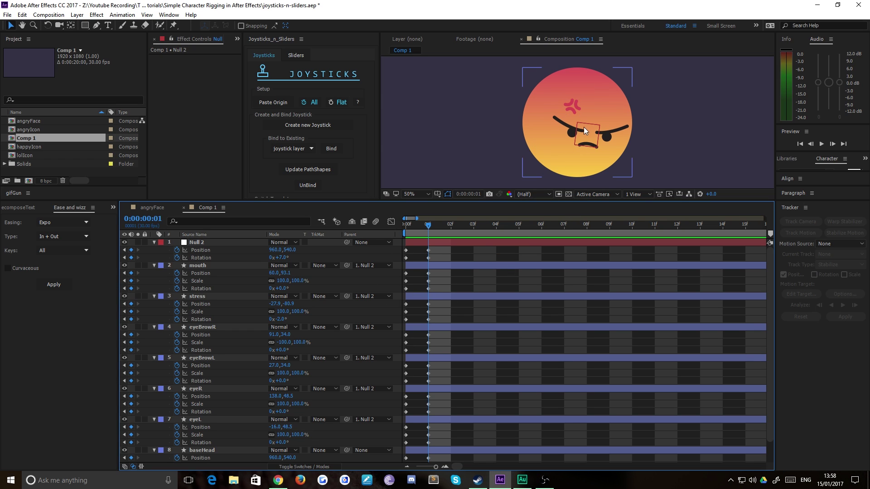
{"action": "left_click", "coordinate": [319, 278]}
At frame 2, select Null 2 through baseHead and Paste Origin to key the origin pose.
{"action": "key", "text": "Page_Down"}
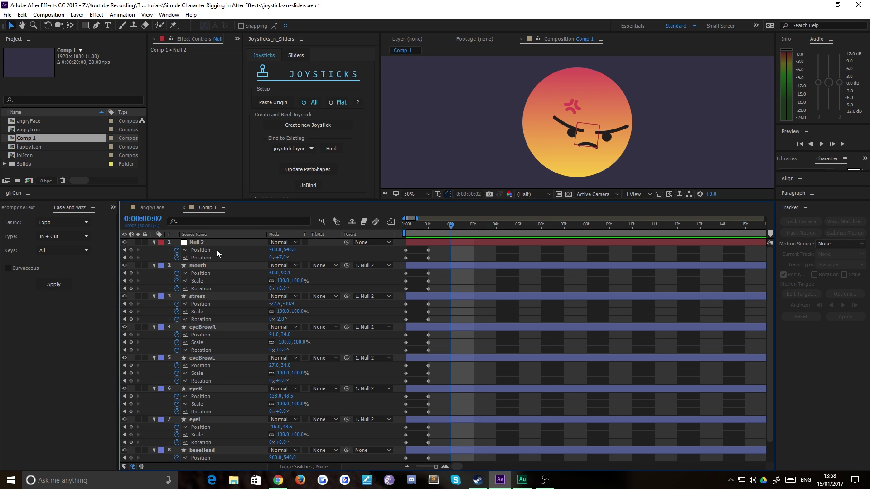
{"action": "left_click", "coordinate": [209, 243]}
{"action": "scroll", "coordinate": [196, 317], "scroll_direction": "down", "scroll_amount": 1}
{"action": "left_click", "coordinate": [199, 427], "text": "shift"}
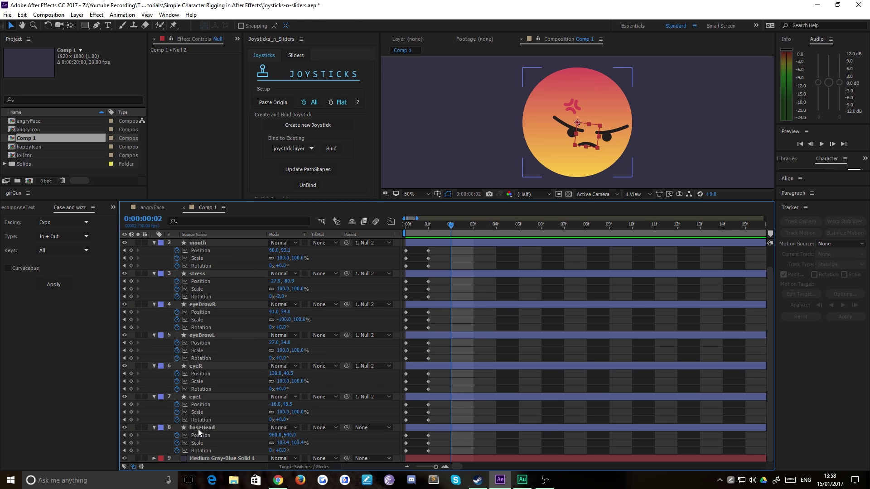
{"action": "left_click_drag", "start_coordinate": [307, 201], "coordinate": [308, 183]}
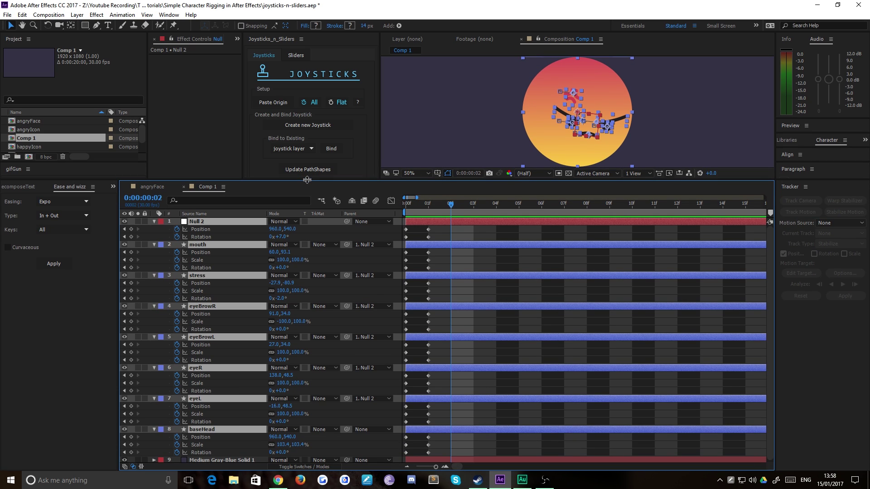
{"action": "left_click", "coordinate": [273, 102]}
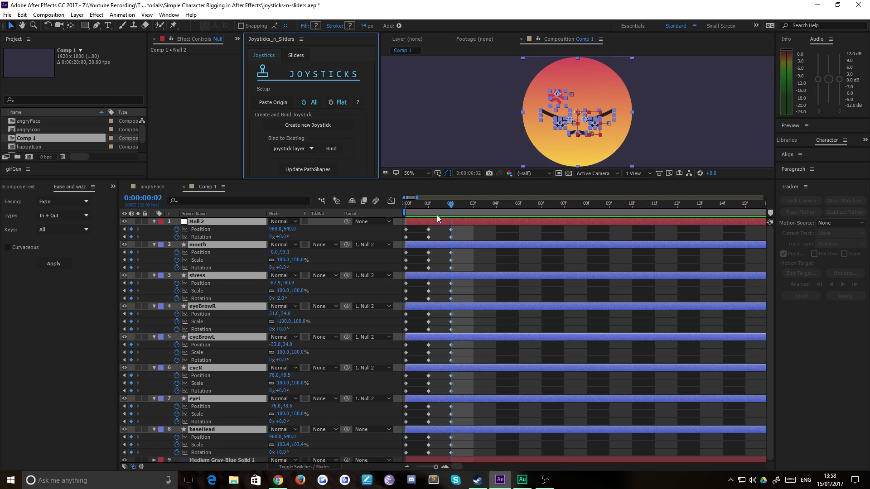
Nudge Null 2's Position left to 920,540.
{"action": "key", "text": "shift+Left"}
{"action": "key", "text": "shift+Left"}
{"action": "key", "text": "shift+Left"}
{"action": "key", "text": "shift+Left"}
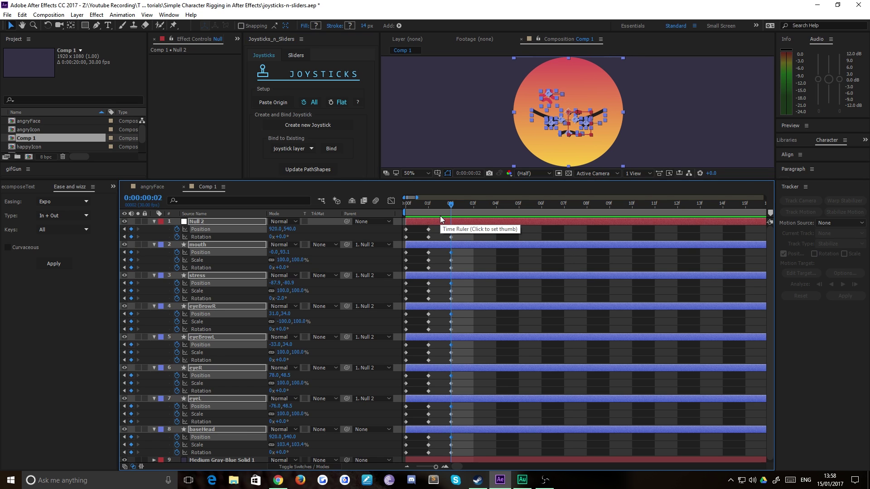
{"action": "key", "text": "shift+Right"}
{"action": "key", "text": "shift+Right"}
{"action": "key", "text": "shift+Right"}
{"action": "key", "text": "shift+Right"}
{"action": "key", "text": "F2"}
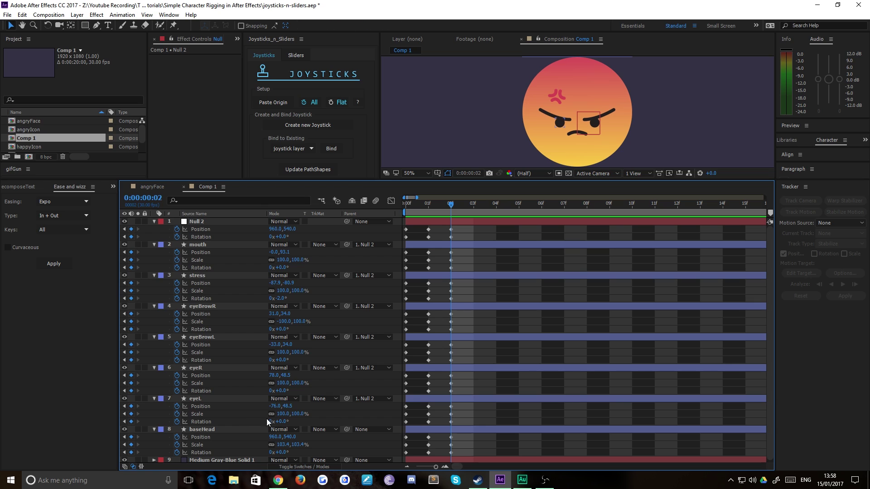
{"action": "left_click", "coordinate": [221, 398]}
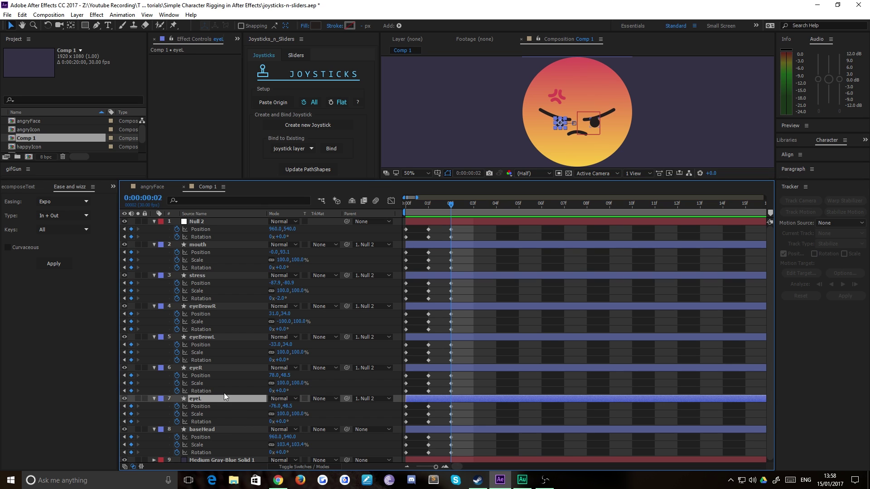
{"action": "left_click", "coordinate": [197, 221], "text": "shift"}
{"action": "key", "text": "shift+Left"}
{"action": "key", "text": "shift+Left"}
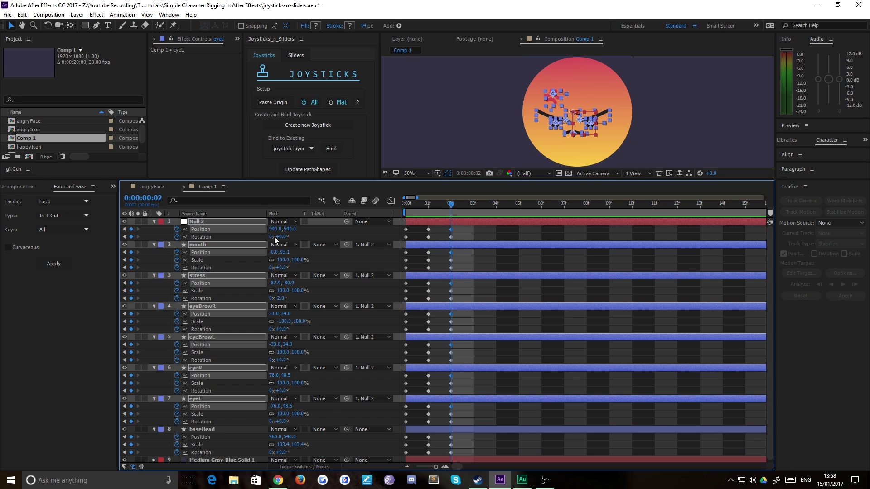
{"action": "key", "text": "shift+Left"}
{"action": "key", "text": "shift+Left"}
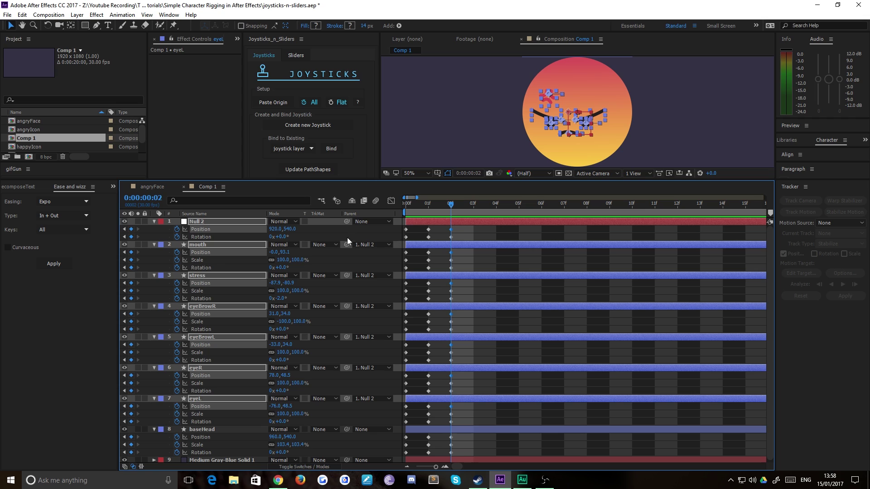
{"action": "left_click", "coordinate": [492, 238]}
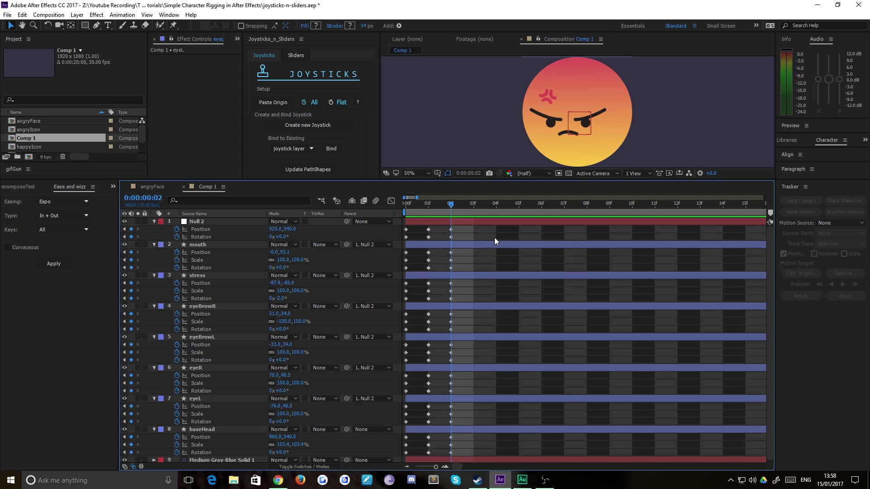
{"action": "left_click", "coordinate": [492, 245]}
Set Null 2's Rotation to -7° and preview frames 0 to 2.
{"action": "left_click", "coordinate": [283, 237]}
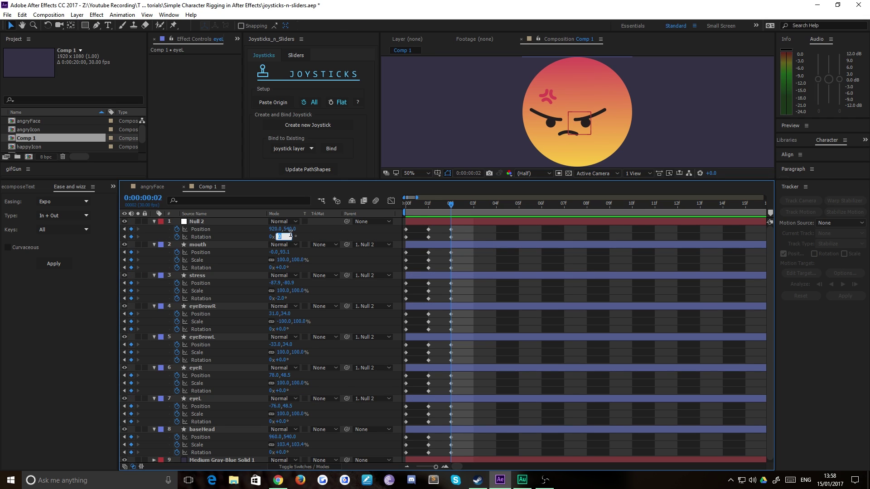
{"action": "type", "text": "-7"}
{"action": "key", "text": "Return"}
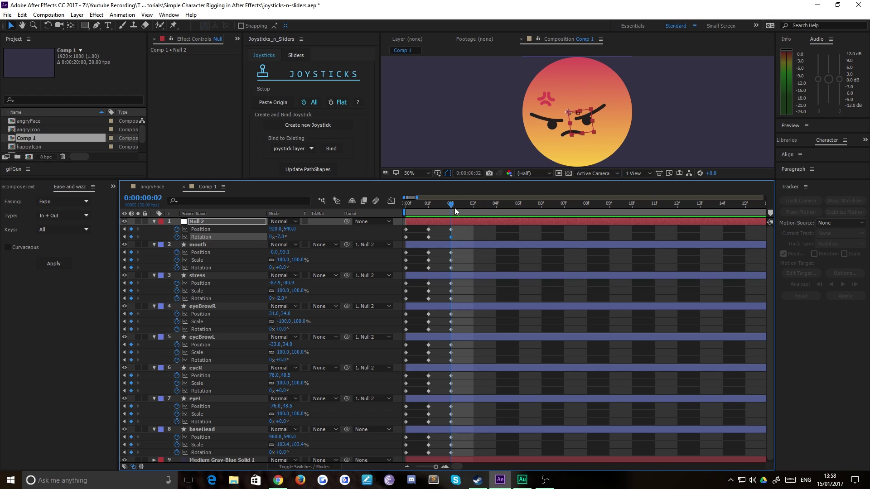
{"action": "mouse_move", "coordinate": [455, 208]}
{"action": "left_mouse_down"}
{"action": "mouse_move", "coordinate": [422, 205]}
{"action": "mouse_move", "coordinate": [450, 208]}
{"action": "left_mouse_up"}
Return to frame 0 and expand baseHead's Contents > Ellipse 1 > Gradient Fill 1.
{"action": "left_click", "coordinate": [428, 206]}
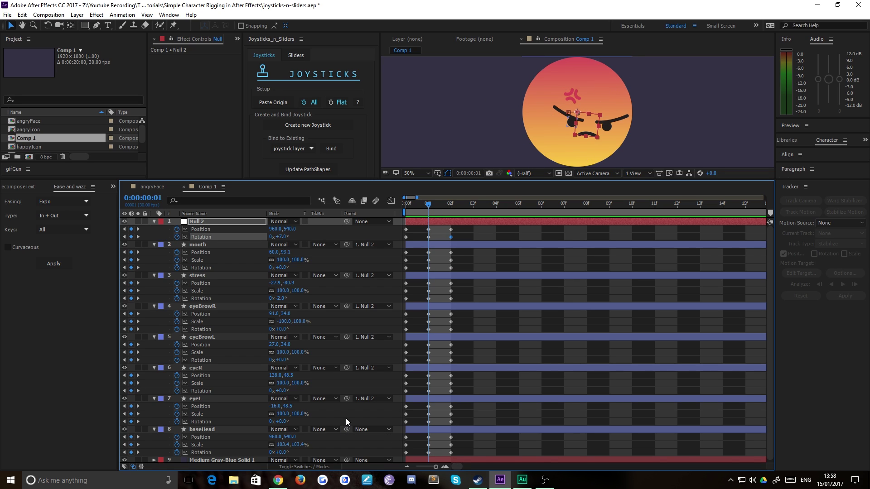
{"action": "scroll", "coordinate": [346, 418], "scroll_direction": "down", "scroll_amount": 1}
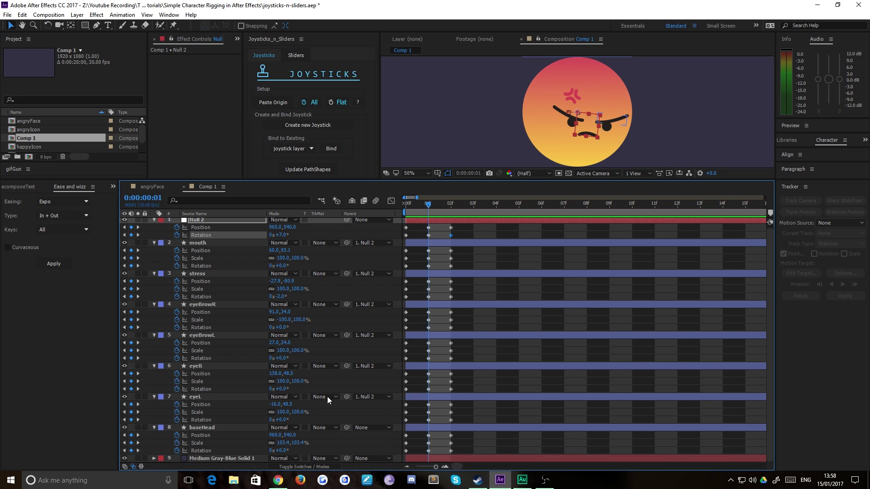
{"action": "left_click", "coordinate": [200, 428]}
{"action": "left_click_drag", "start_coordinate": [428, 205], "coordinate": [400, 204]}
{"action": "left_click", "coordinate": [154, 427]}
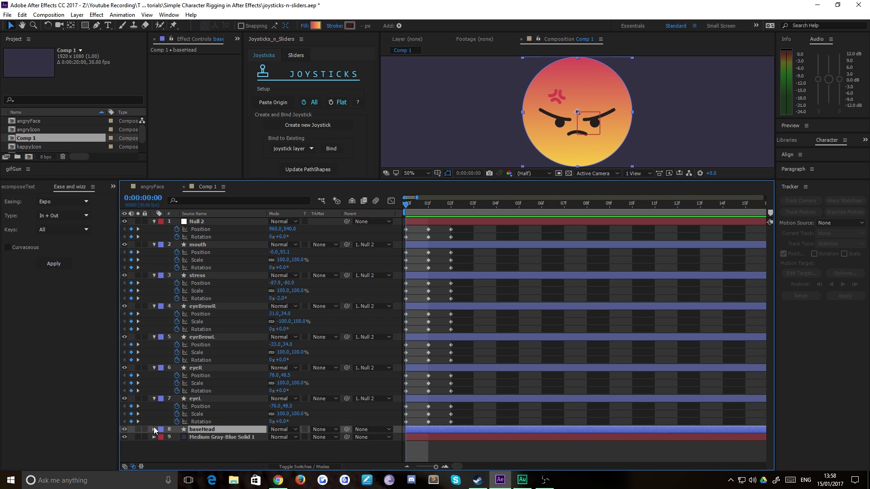
{"action": "left_click", "coordinate": [154, 428]}
{"action": "scroll", "coordinate": [191, 412], "scroll_direction": "down", "scroll_amount": 3}
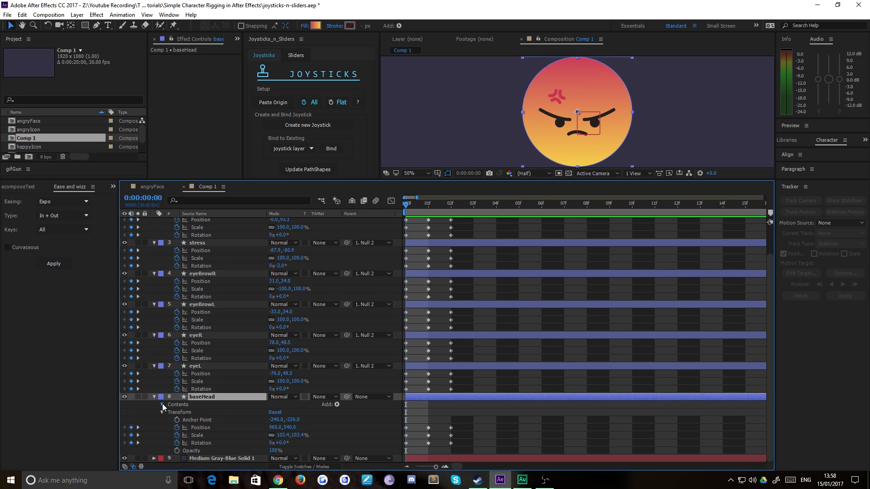
{"action": "left_click", "coordinate": [162, 405]}
{"action": "scroll", "coordinate": [172, 407], "scroll_direction": "down", "scroll_amount": 1}
{"action": "left_click", "coordinate": [170, 404]}
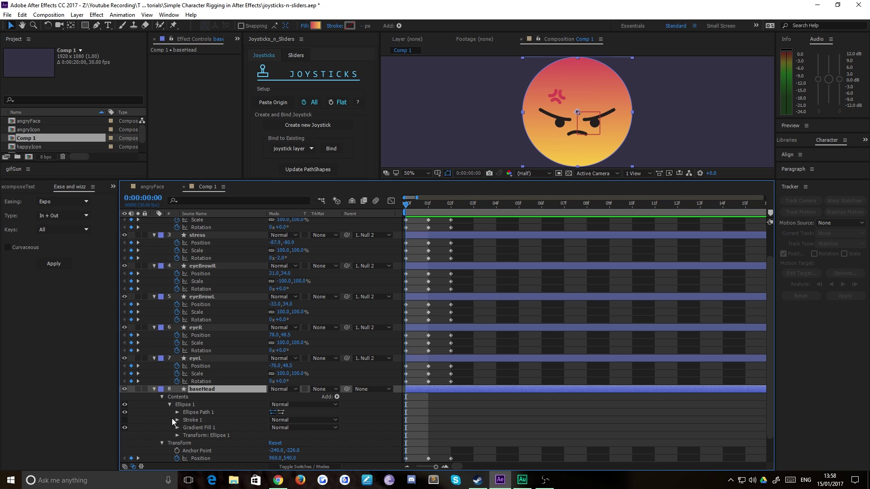
{"action": "left_click", "coordinate": [177, 428]}
Keyframe the gradient Start Point (-1.9,-230.1) and End Point (1.4,232.1), then show baseHead's animated properties.
{"action": "scroll", "coordinate": [197, 410], "scroll_direction": "down", "scroll_amount": 6}
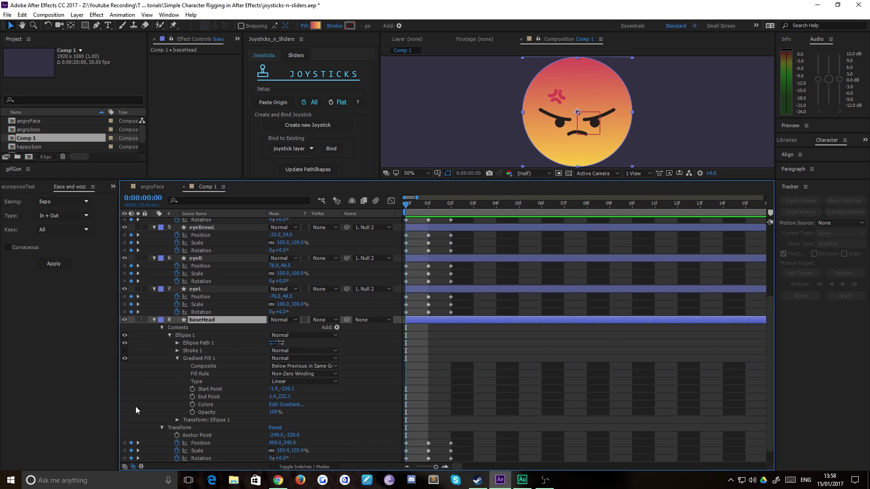
{"action": "left_click", "coordinate": [193, 397]}
{"action": "left_click", "coordinate": [192, 389]}
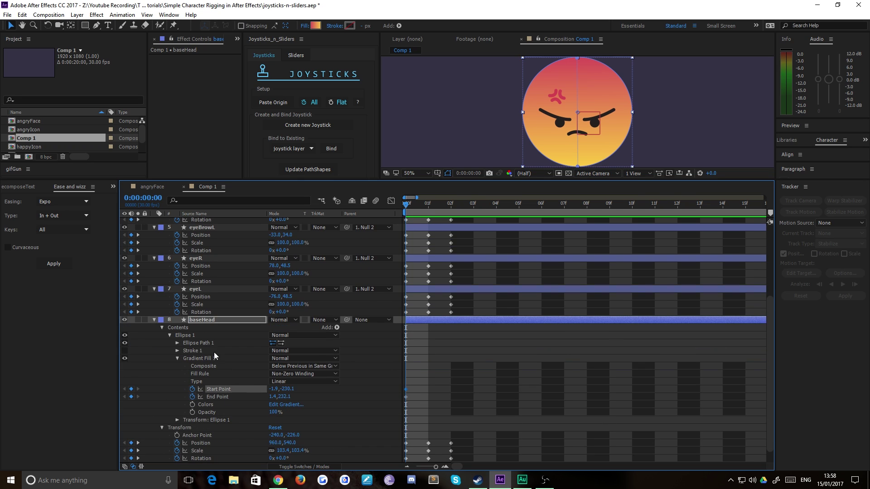
{"action": "left_click", "coordinate": [208, 321]}
{"action": "key", "text": "u"}
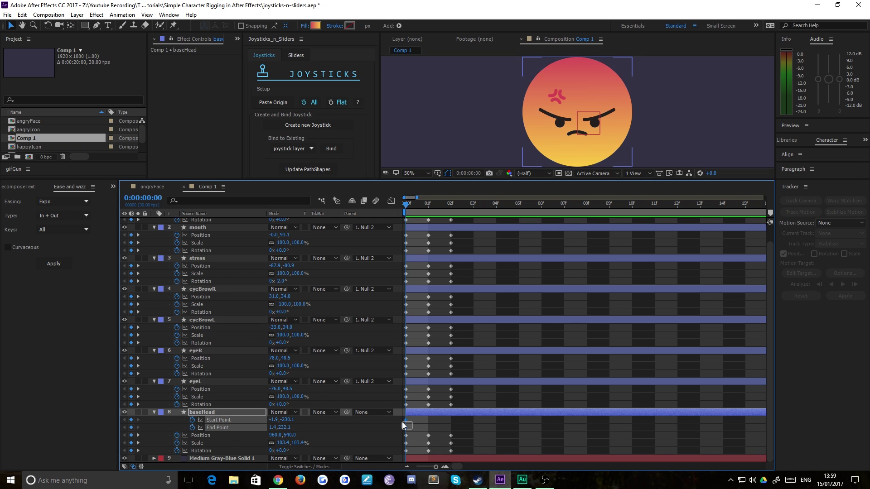
Key the gradient points at their origin values on frame 1.
{"action": "left_click_drag", "start_coordinate": [412, 429], "coordinate": [402, 422]}
{"action": "key", "text": "Page_Down"}
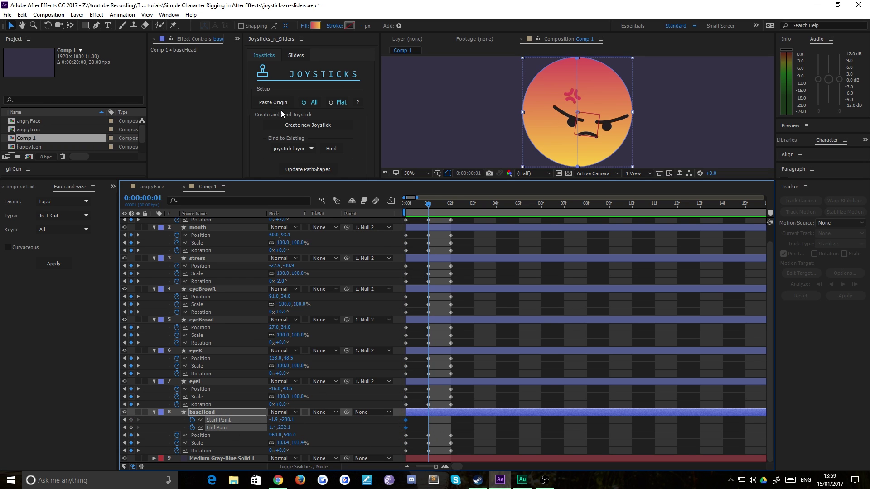
{"action": "left_click", "coordinate": [276, 104]}
{"action": "key", "text": "Page_Down"}
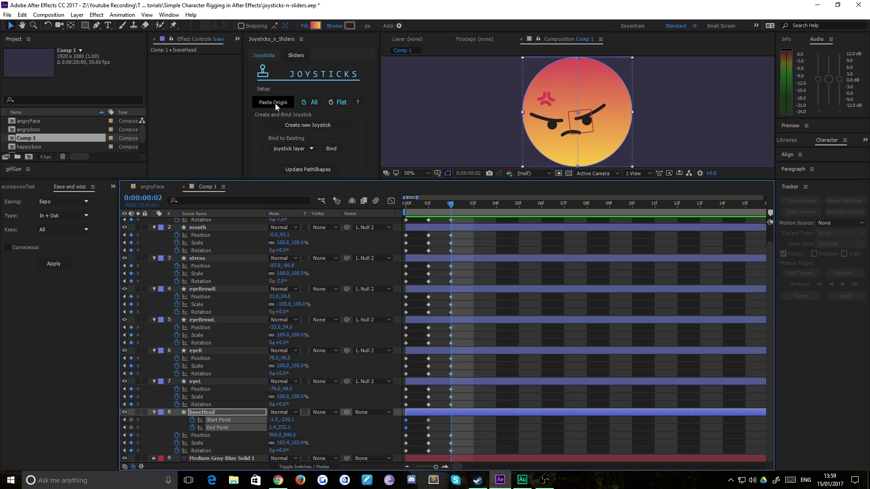
Move the gradient Start Point to 230.1,-226.3 at frame 1 and -232.1,-230.1 at frame 2.
{"action": "left_click", "coordinate": [125, 428]}
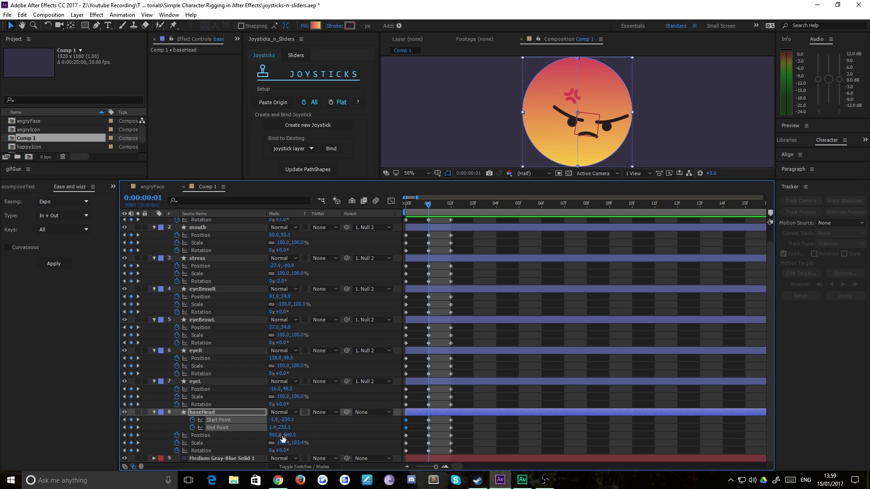
{"action": "left_click", "coordinate": [412, 421]}
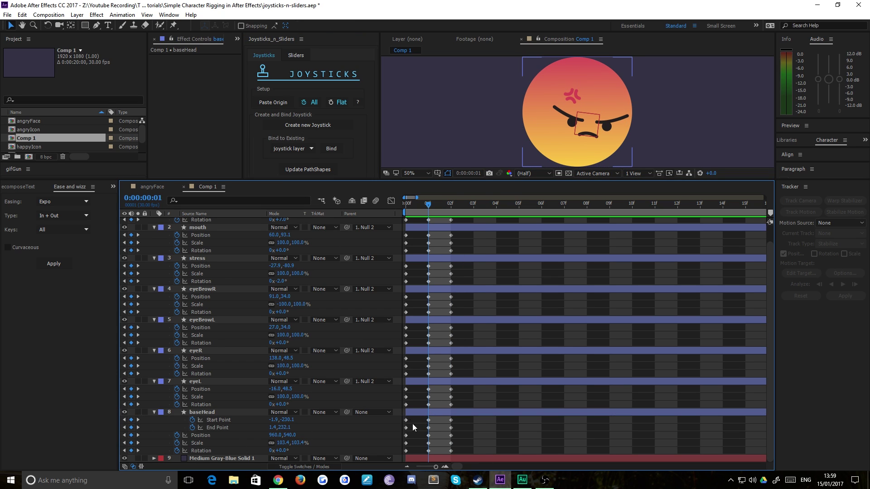
{"action": "left_click", "coordinate": [429, 413]}
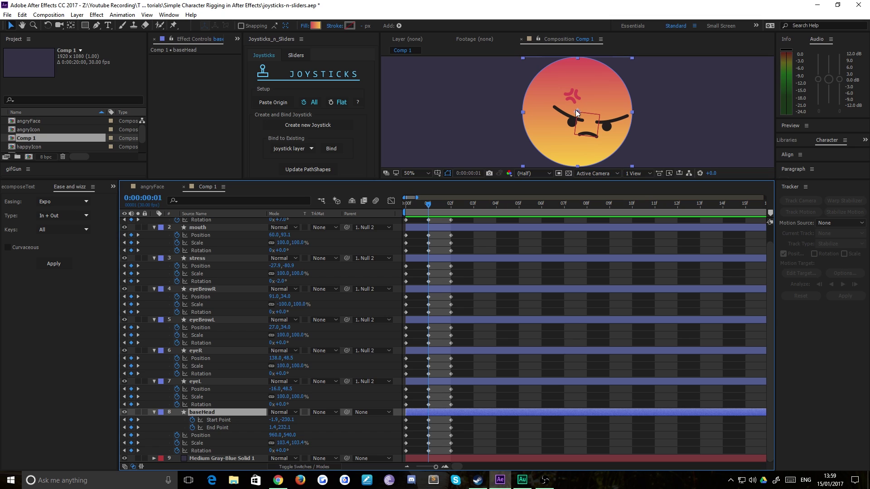
{"action": "left_click", "coordinate": [429, 420]}
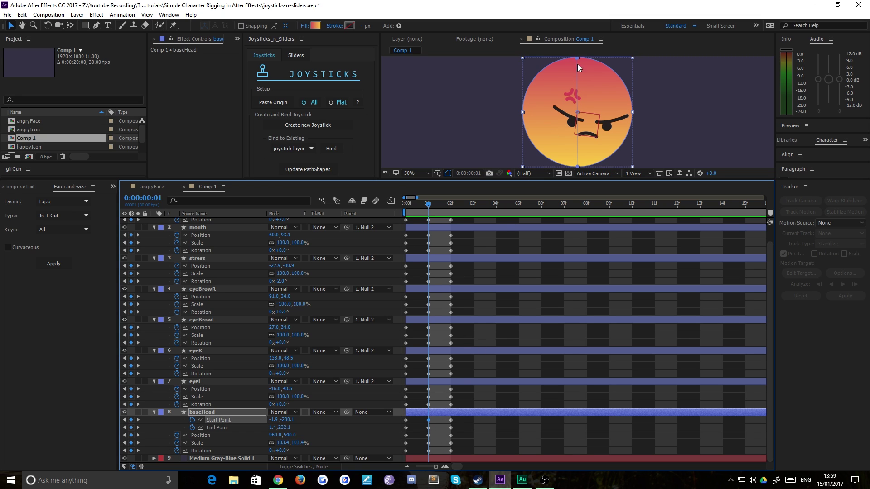
{"action": "left_click_drag", "start_coordinate": [577, 58], "coordinate": [631, 61]}
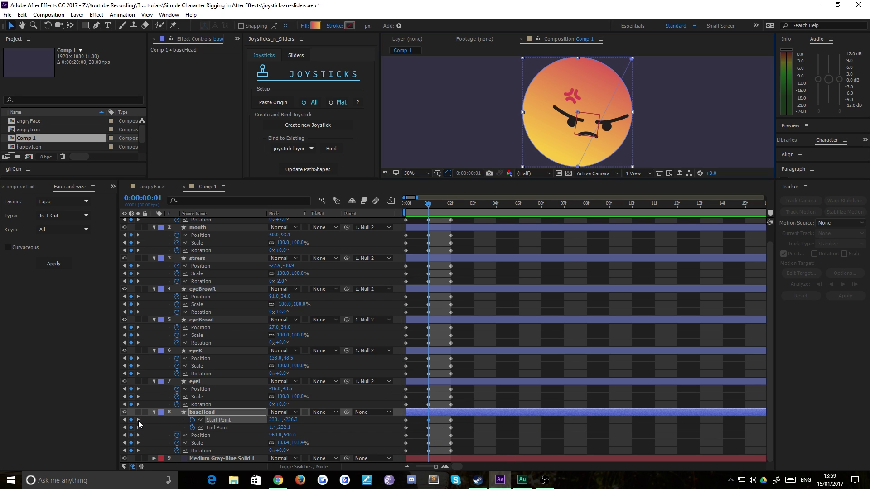
{"action": "left_click", "coordinate": [138, 420]}
{"action": "left_click_drag", "start_coordinate": [575, 58], "coordinate": [524, 62]}
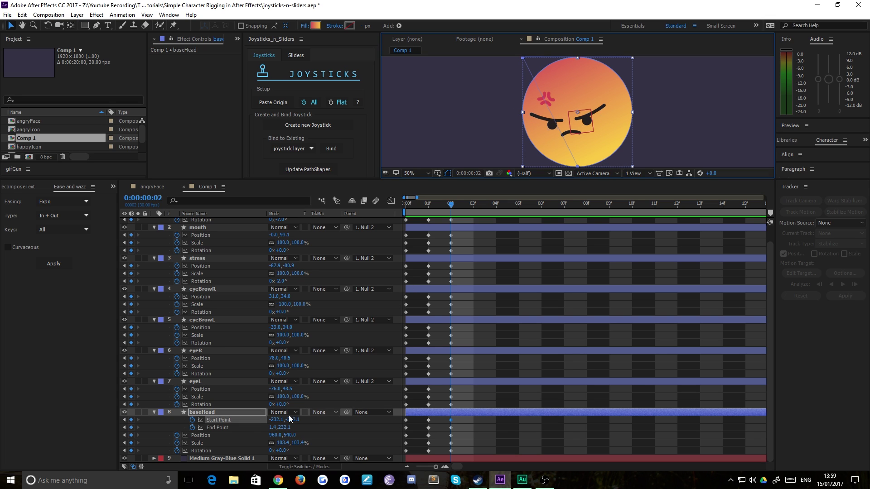
Select all eight rig layers from Null 2 to baseHead and key their origin pose at frame 3.
{"action": "left_click", "coordinate": [469, 426]}
{"action": "left_click", "coordinate": [211, 412]}
{"action": "scroll", "coordinate": [216, 321], "scroll_direction": "up", "scroll_amount": 1}
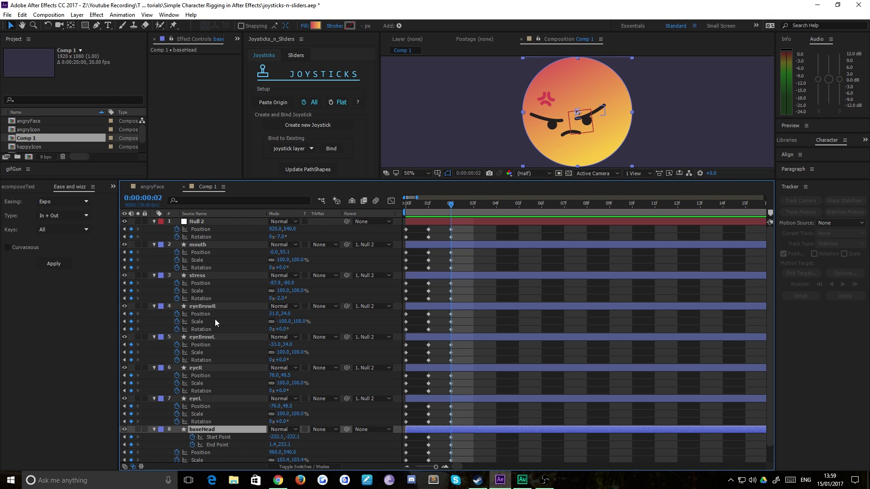
{"action": "left_click", "coordinate": [196, 222], "text": "shift"}
{"action": "key", "text": "Page_Down"}
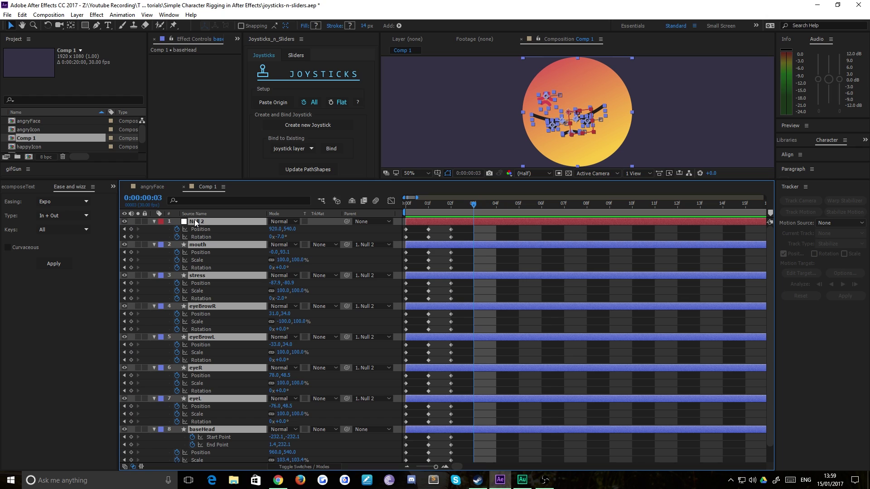
{"action": "left_click", "coordinate": [273, 102]}
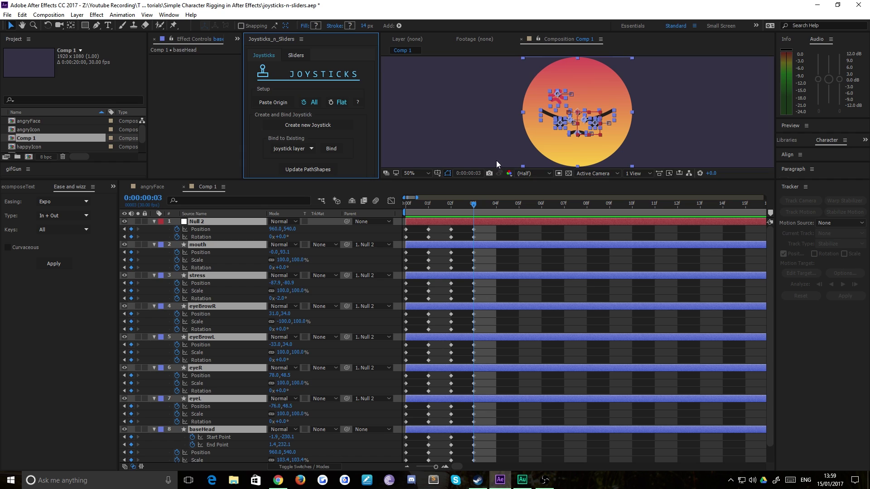
Nudge the face rig, layers Null 2 through eyeL, upward.
{"action": "left_click", "coordinate": [493, 234]}
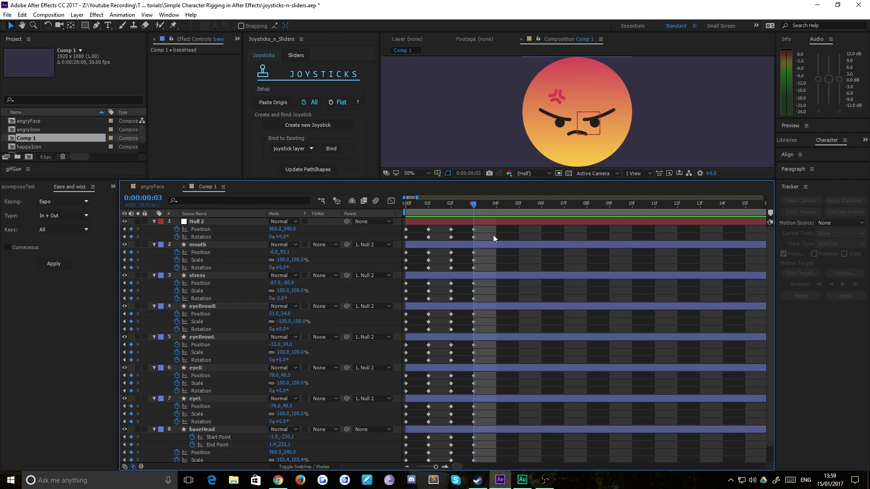
{"action": "left_click", "coordinate": [219, 221]}
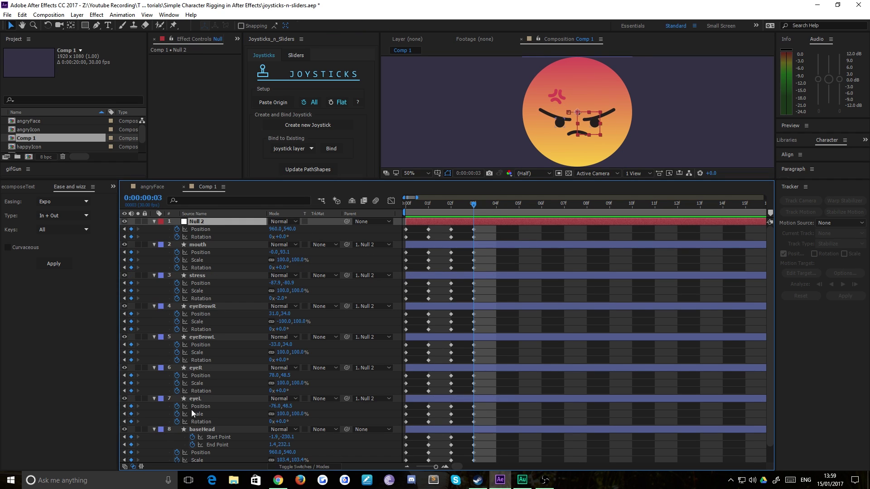
{"action": "left_click", "coordinate": [208, 400], "text": "shift"}
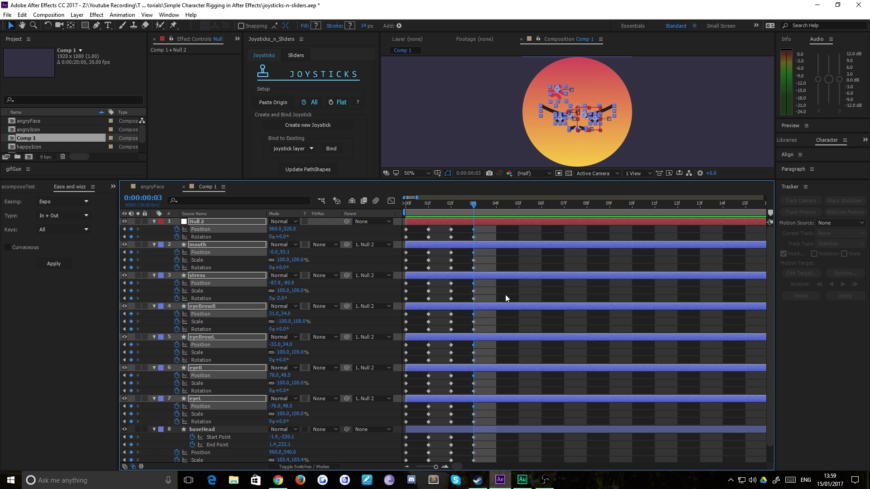
{"action": "key", "text": "shift+Up"}
{"action": "key", "text": "shift+Up"}
{"action": "key", "text": "shift+Up"}
{"action": "key", "text": "shift+Up"}
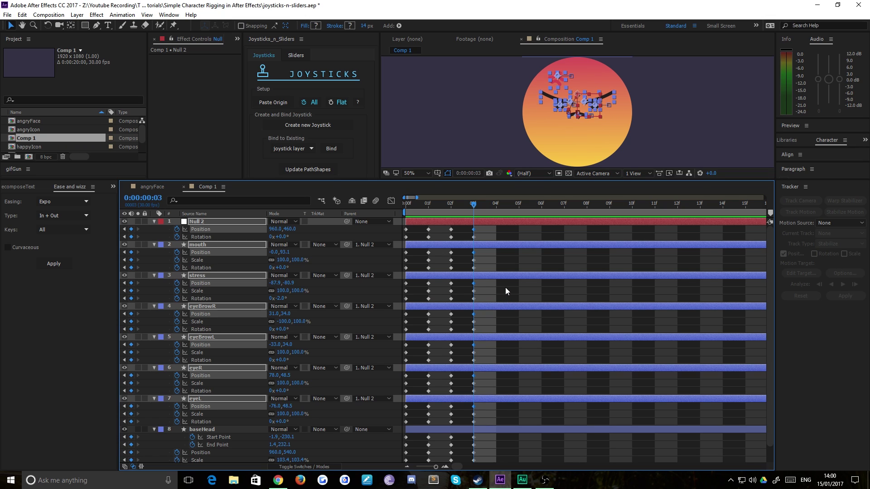
Scale both eyes, eyeL and eyeR, to 127%.
{"action": "left_click", "coordinate": [523, 287]}
{"action": "left_click", "coordinate": [560, 104]}
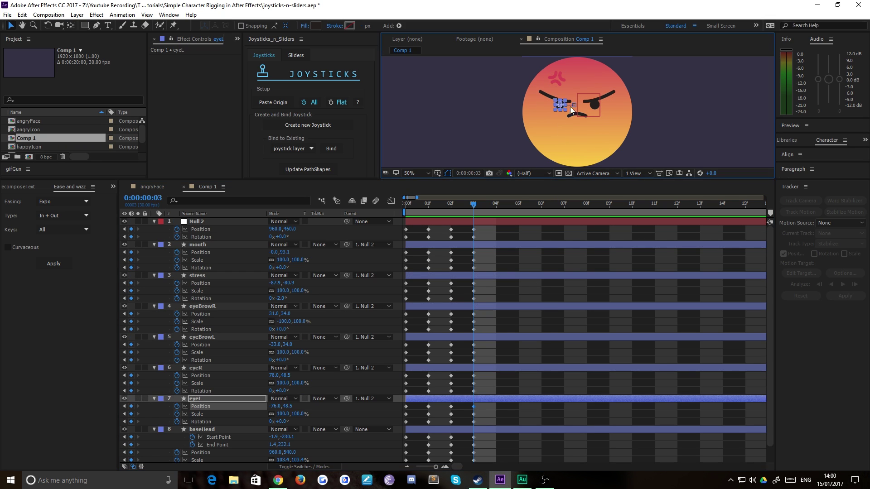
{"action": "scroll", "coordinate": [568, 113], "scroll_direction": "up", "scroll_amount": 4}
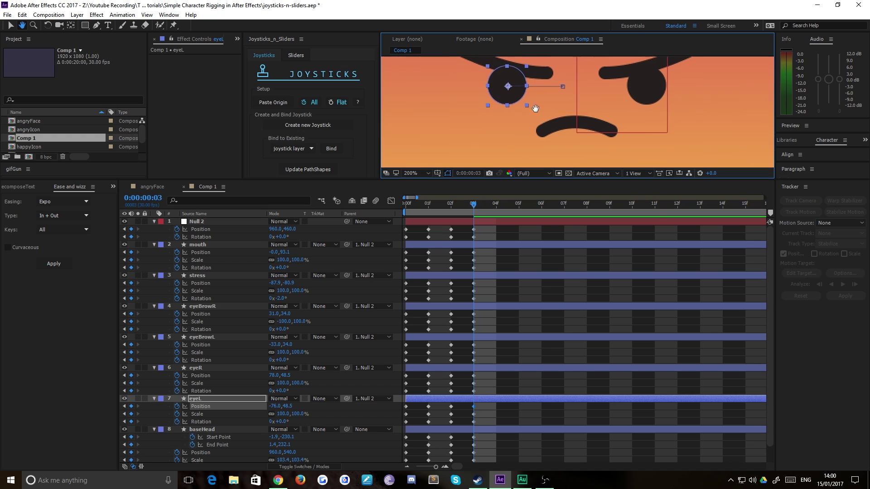
{"action": "left_click_drag", "start_coordinate": [516, 131], "coordinate": [522, 136]}
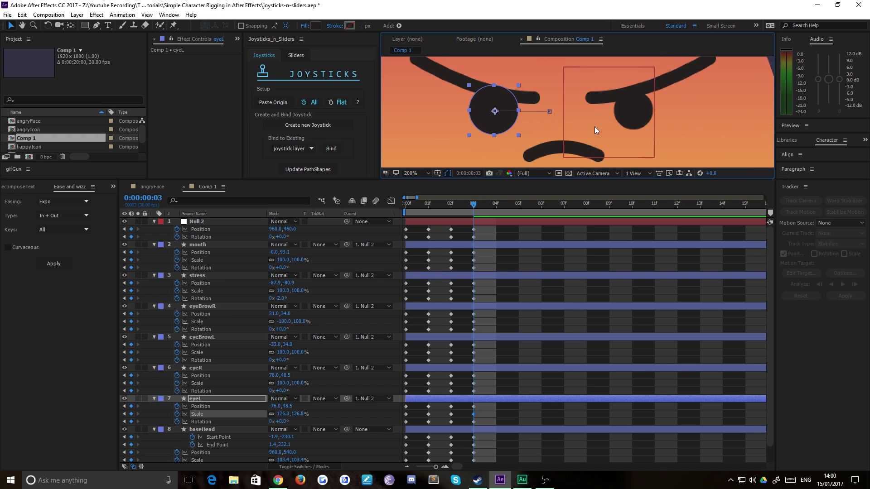
{"action": "left_click", "coordinate": [196, 368]}
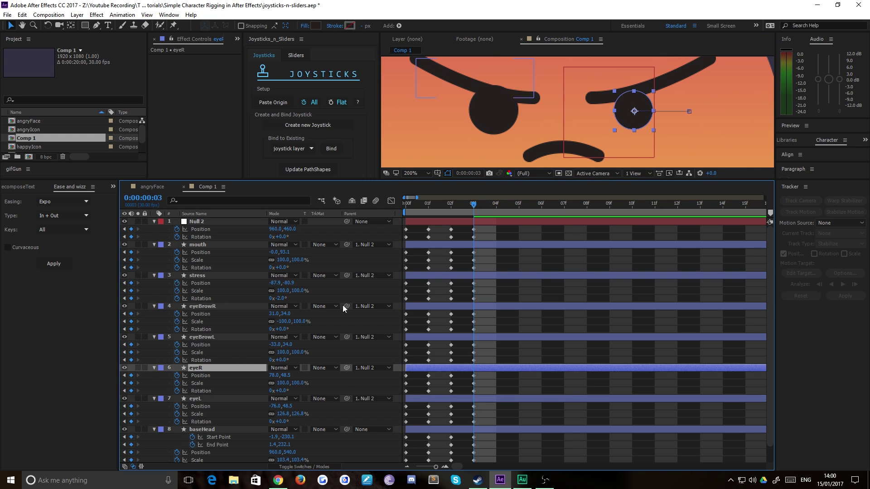
{"action": "left_click_drag", "start_coordinate": [654, 130], "coordinate": [662, 136]}
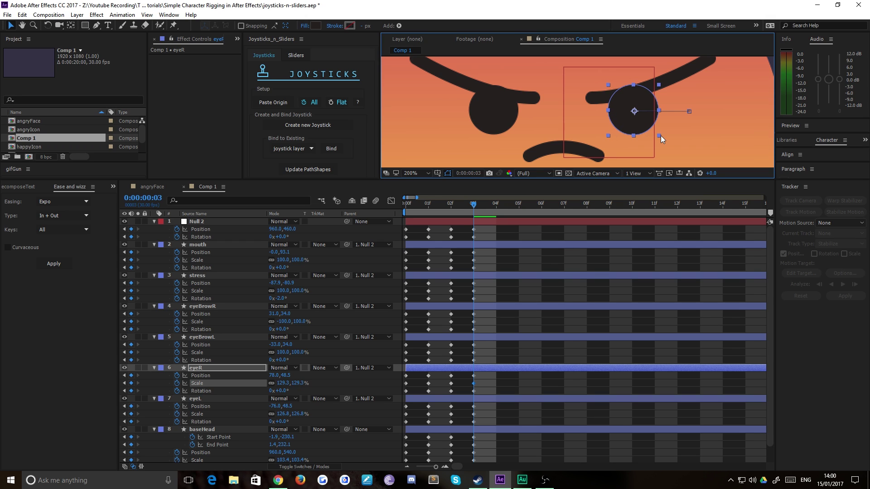
{"action": "left_click", "coordinate": [279, 414]}
{"action": "type", "text": "127"}
{"action": "key", "text": "Return"}
{"action": "left_click", "coordinate": [280, 383]}
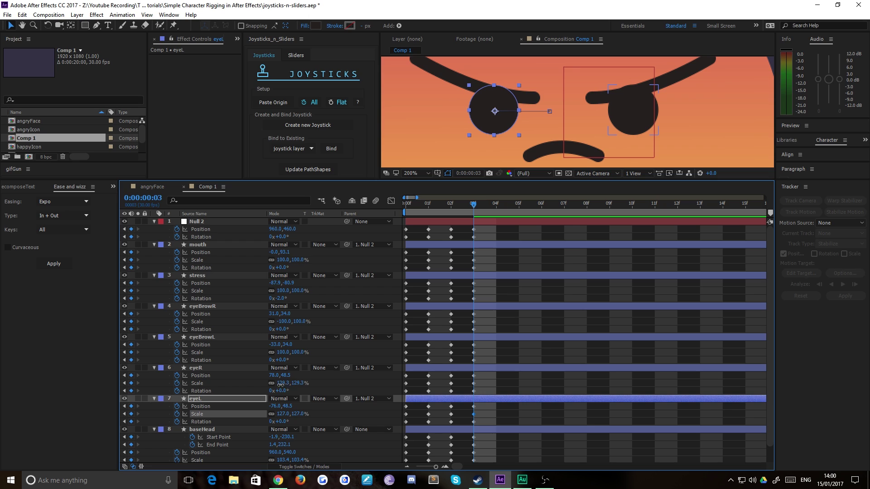
{"action": "type", "text": "127"}
{"action": "key", "text": "Return"}
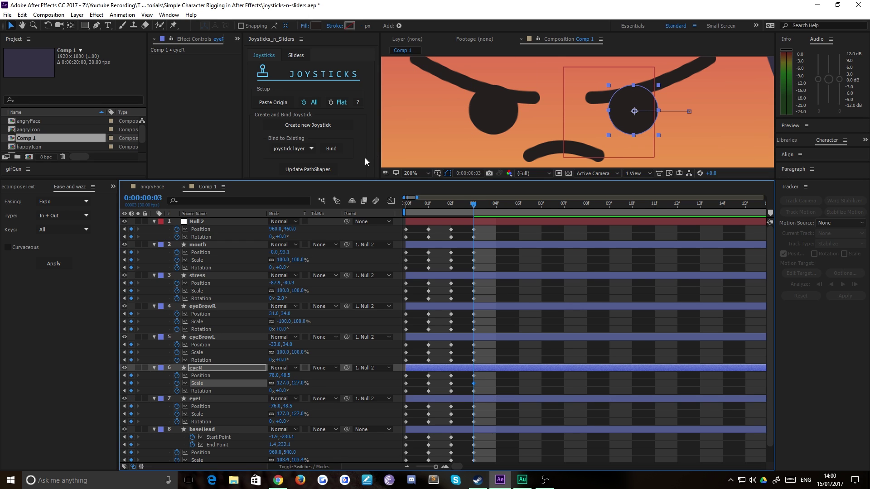
Nudge Null 2 up one pixel and the right eye down one pixel.
{"action": "left_click", "coordinate": [505, 123]}
{"action": "left_click", "coordinate": [640, 113]}
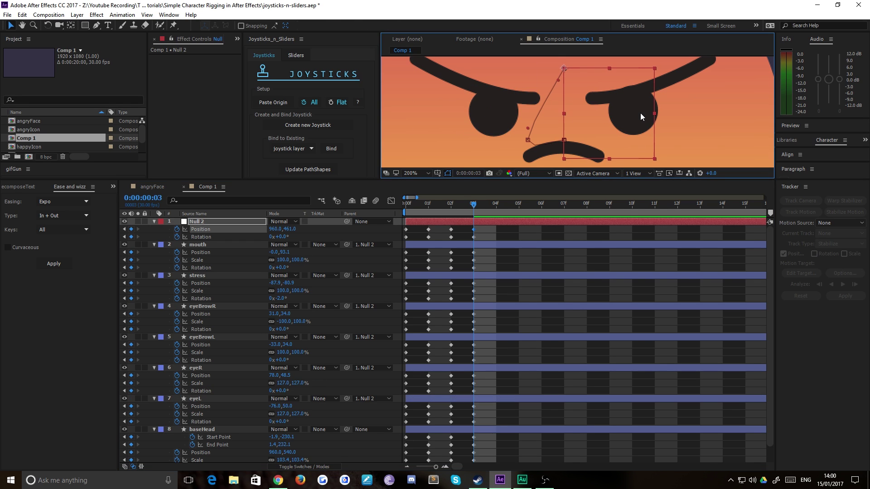
{"action": "key", "text": "Up"}
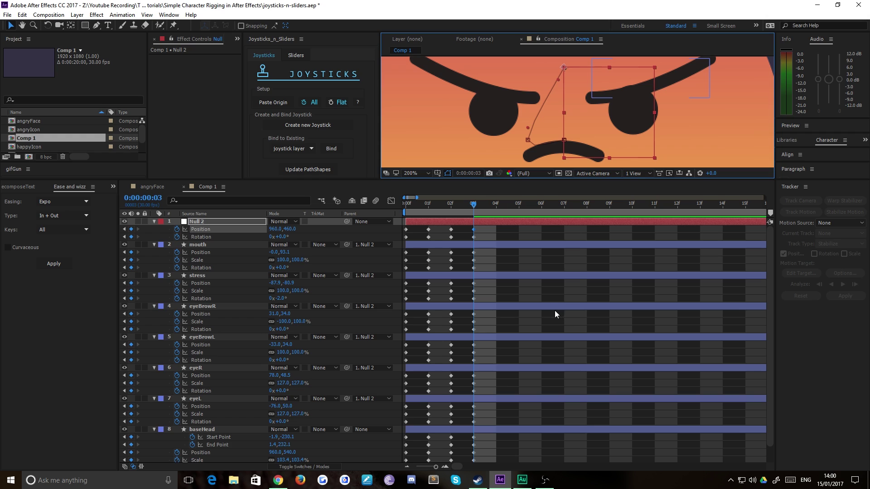
{"action": "left_click", "coordinate": [556, 314]}
{"action": "left_click", "coordinate": [196, 367]}
{"action": "left_click", "coordinate": [201, 375]}
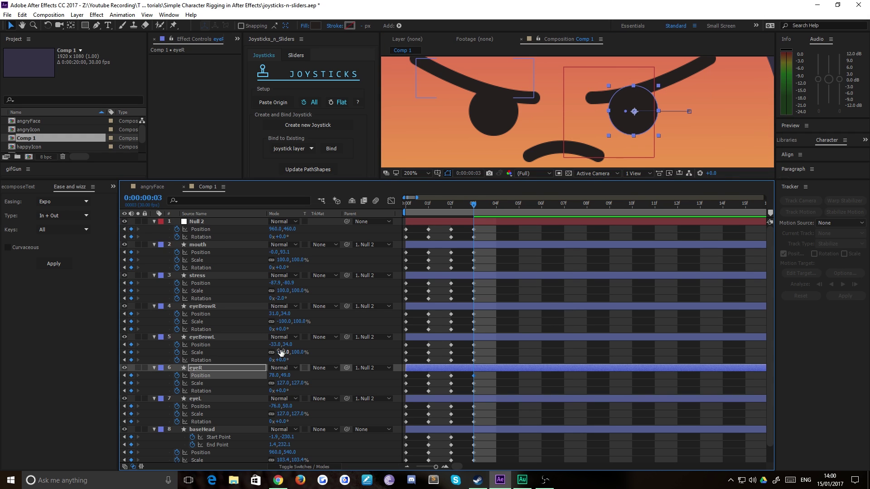
{"action": "key", "text": "Down"}
{"action": "key", "text": "comma"}
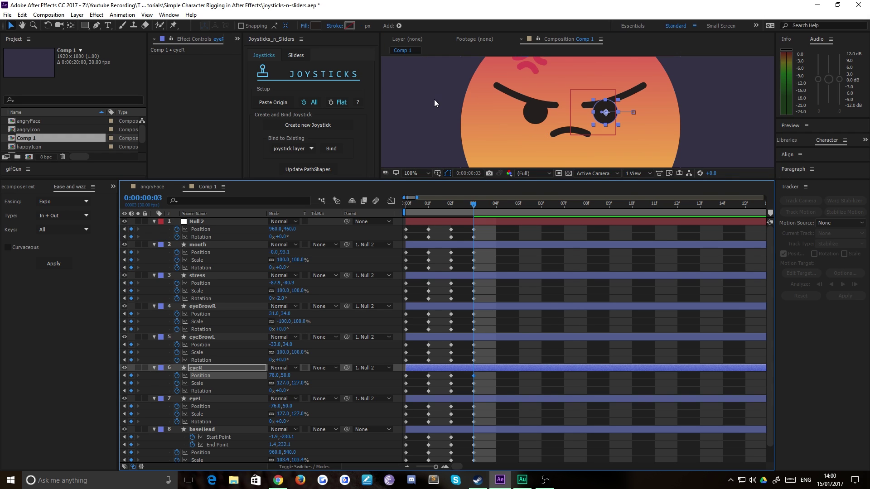
{"action": "left_click", "coordinate": [434, 99]}
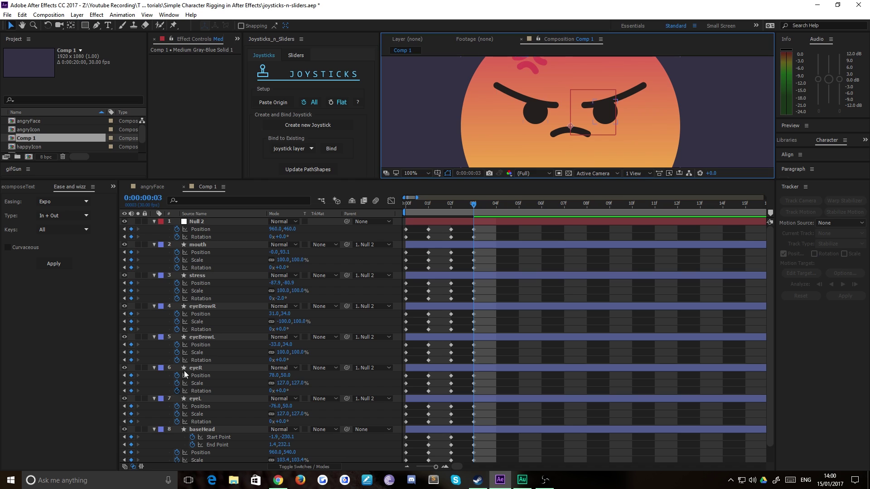
Raise the mouth Position to 0,73.1.
{"action": "left_click", "coordinate": [202, 245]}
{"action": "key", "text": "shift+Up"}
{"action": "key", "text": "shift+Up"}
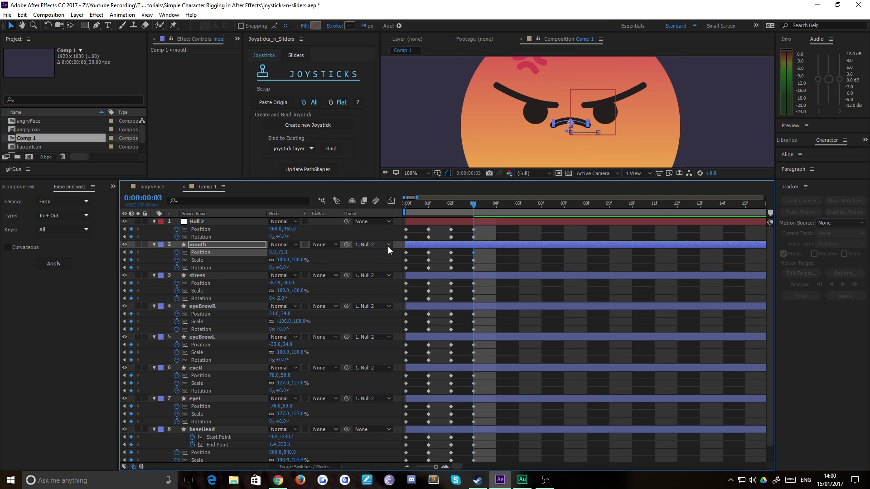
{"action": "scroll", "coordinate": [527, 111], "scroll_direction": "up", "scroll_amount": 3}
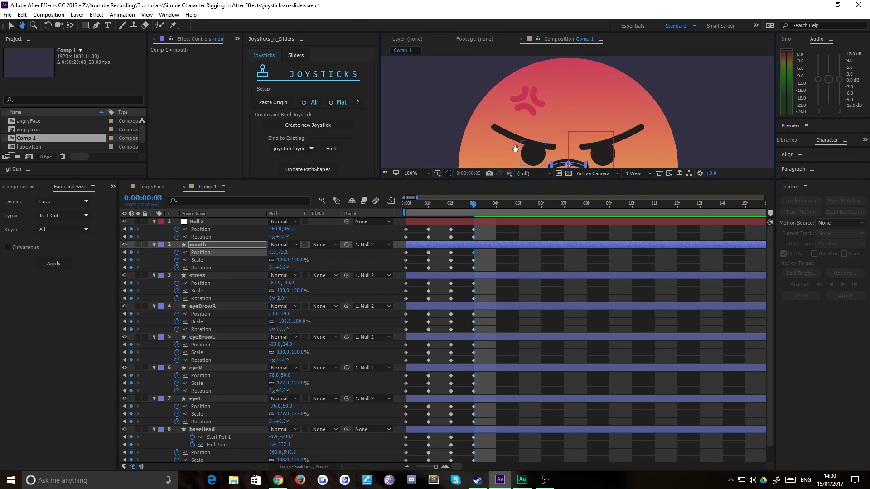
Scale the stress mark up to 166.2%.
{"action": "left_click", "coordinate": [543, 95]}
{"action": "left_click_drag", "start_coordinate": [543, 88], "coordinate": [552, 78]}
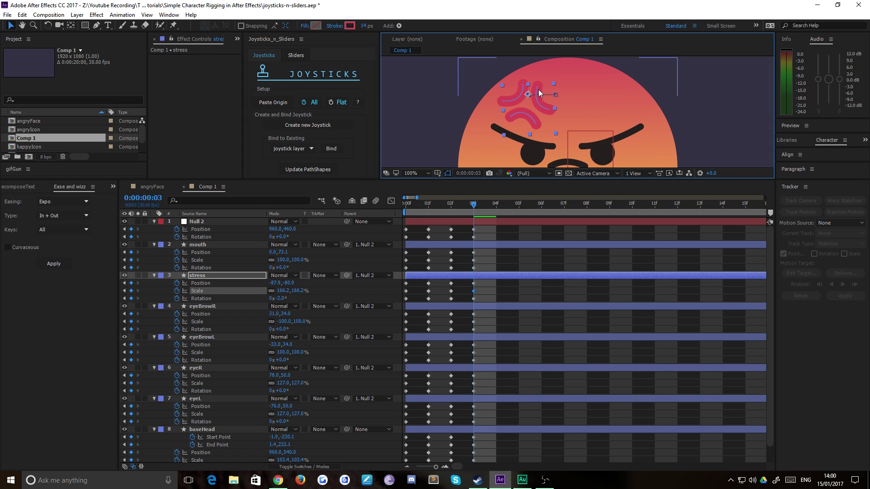
{"action": "scroll", "coordinate": [537, 110], "scroll_direction": "down", "scroll_amount": 3}
{"action": "left_click", "coordinate": [476, 124]}
{"action": "scroll", "coordinate": [517, 116], "scroll_direction": "down", "scroll_amount": 1}
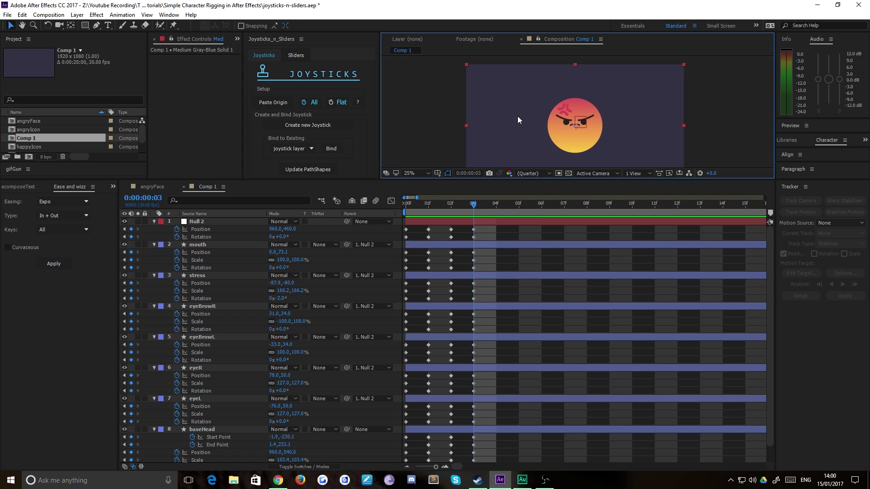
{"action": "left_click", "coordinate": [429, 118]}
{"action": "left_click_drag", "start_coordinate": [537, 142], "coordinate": [526, 125]}
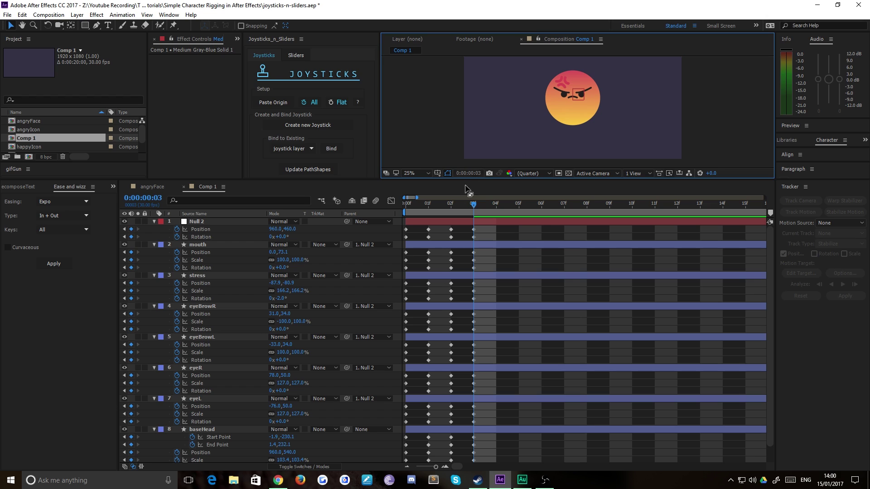
Drag baseHead's gradient End Point up to mid-face at -2.5,77.4.
{"action": "left_click", "coordinate": [219, 434]}
{"action": "left_click", "coordinate": [423, 429]}
{"action": "scroll", "coordinate": [422, 410], "scroll_direction": "down", "scroll_amount": 1}
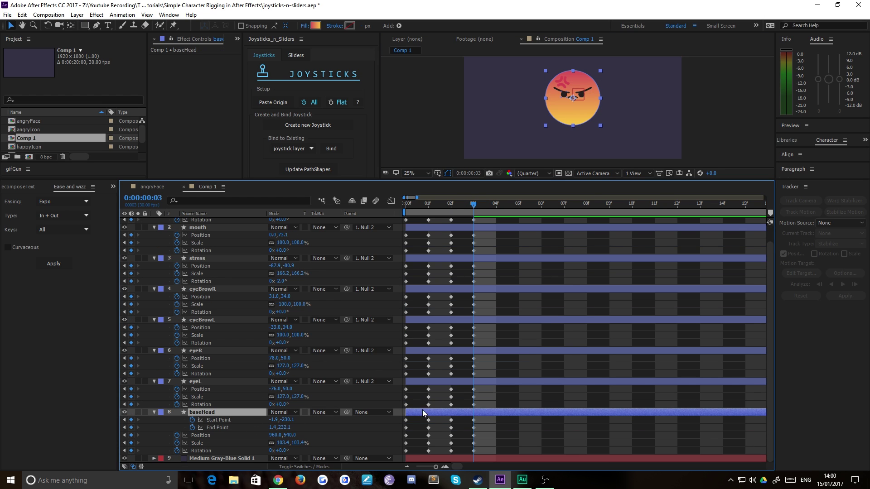
{"action": "left_click", "coordinate": [473, 428]}
{"action": "key", "text": "period"}
{"action": "left_click_drag", "start_coordinate": [567, 137], "coordinate": [568, 104]}
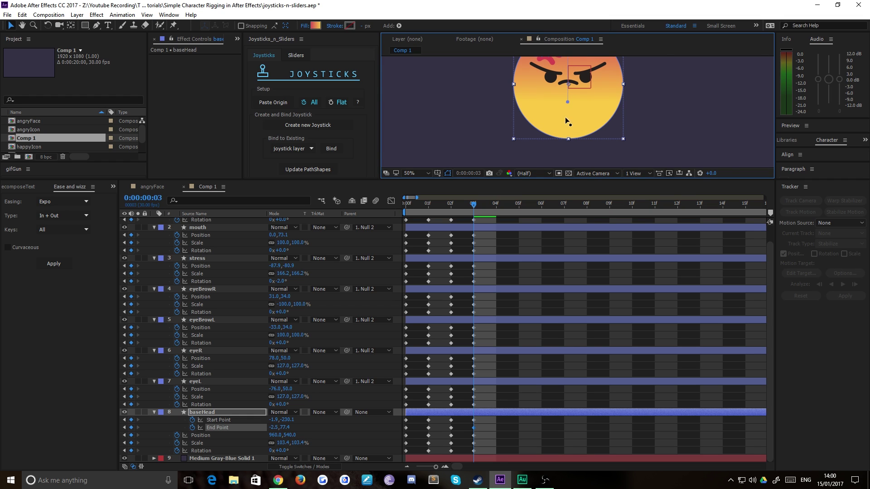
{"action": "scroll", "coordinate": [566, 125], "scroll_direction": "down", "scroll_amount": 1}
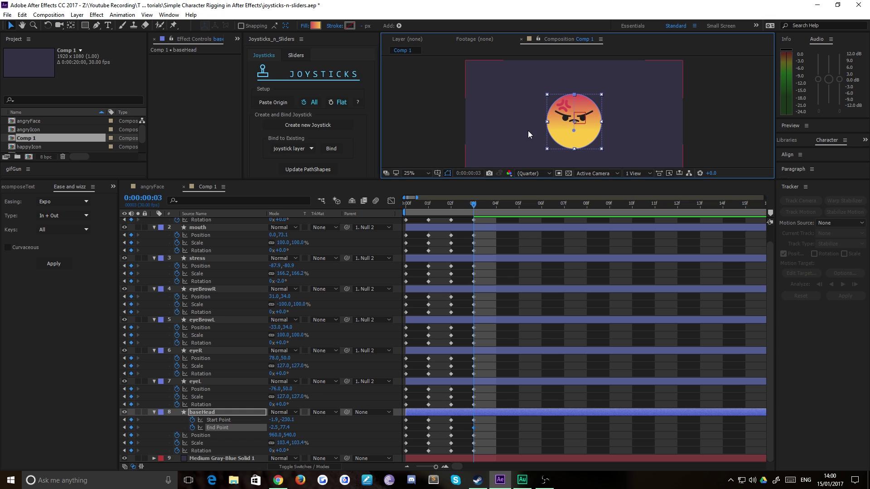
{"action": "key", "text": "Page_Down"}
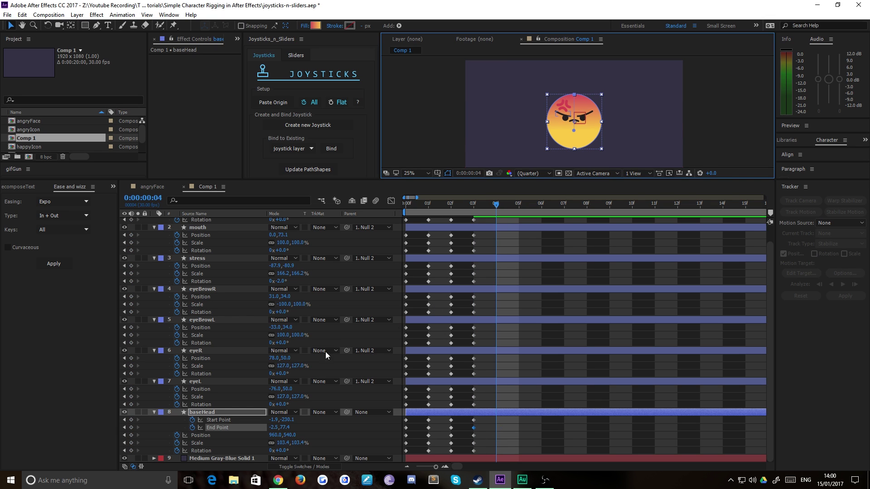
Key all eight rig layers at their origin pose on frame 4.
{"action": "left_click", "coordinate": [200, 410]}
{"action": "scroll", "coordinate": [194, 241], "scroll_direction": "up", "scroll_amount": 2}
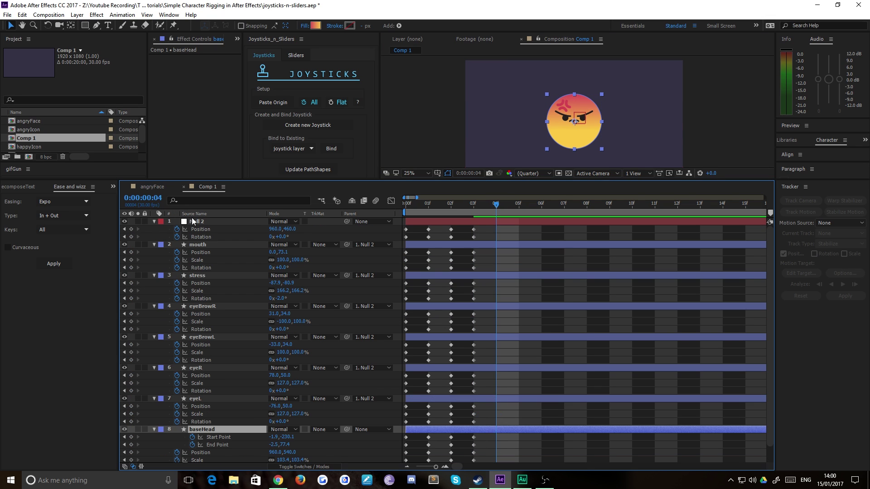
{"action": "left_click", "coordinate": [193, 221], "text": "shift"}
{"action": "left_click", "coordinate": [275, 102]}
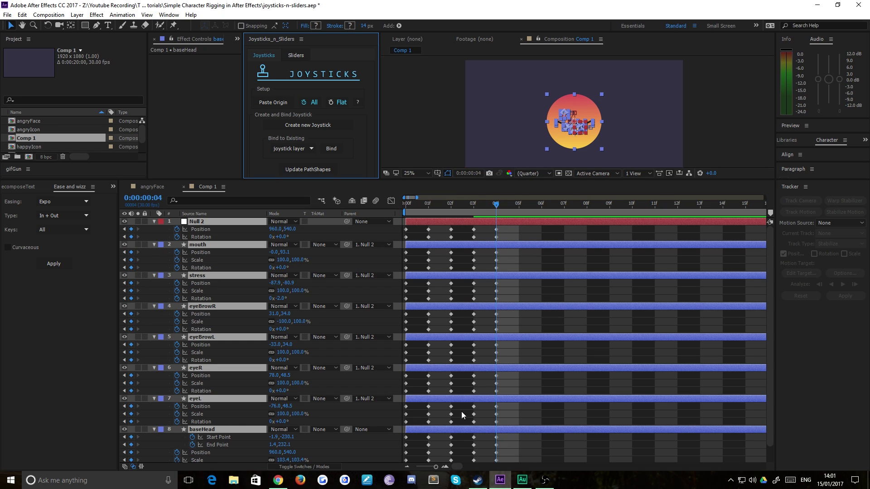
Move the face rig down so Null 2 sits at 960,620.
{"action": "left_click", "coordinate": [227, 409]}
{"action": "left_click", "coordinate": [195, 398]}
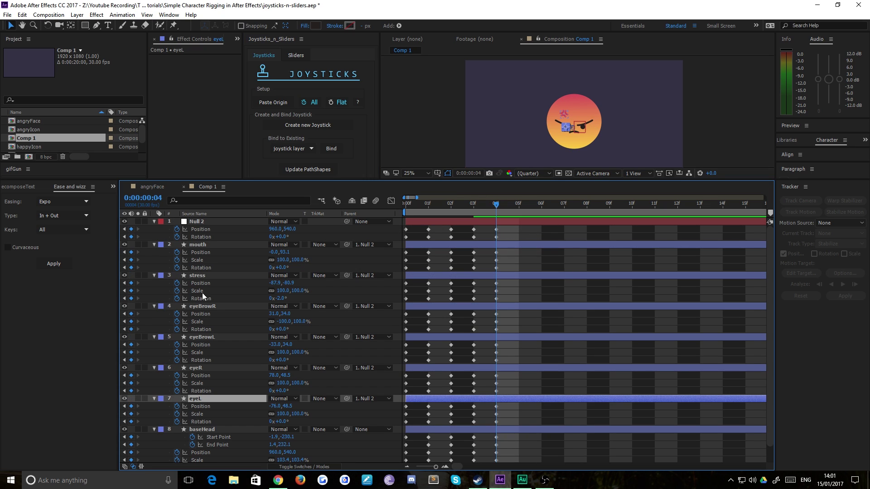
{"action": "left_click", "coordinate": [210, 221], "text": "shift"}
{"action": "key", "text": "shift+Down"}
{"action": "key", "text": "shift+Down"}
{"action": "key", "text": "shift+Down"}
{"action": "key", "text": "shift+Down"}
{"action": "key", "text": "shift+Down"}
{"action": "key", "text": "shift+Down"}
{"action": "key", "text": "shift+Down"}
{"action": "key", "text": "shift+Down"}
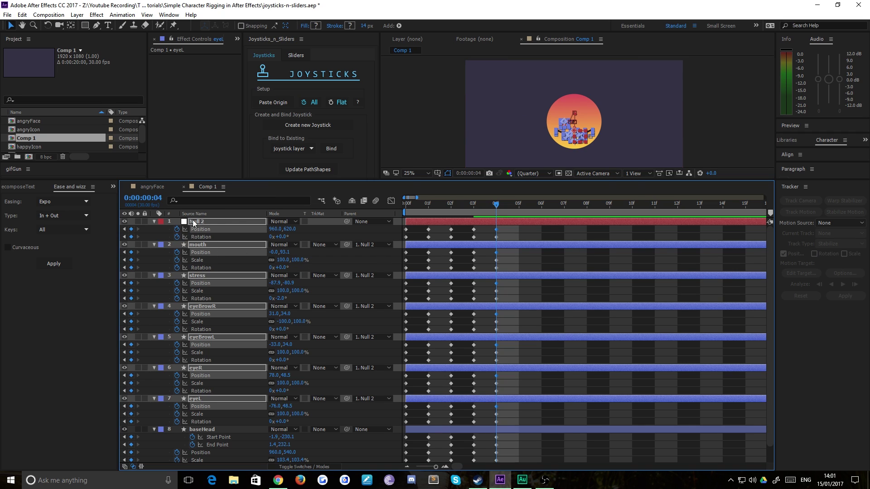
{"action": "scroll", "coordinate": [550, 122], "scroll_direction": "up", "scroll_amount": 4}
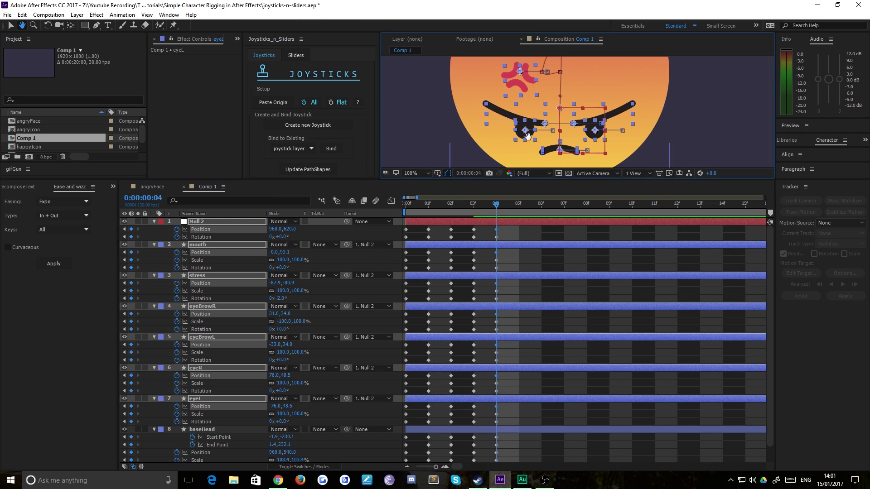
{"action": "key", "text": "v"}
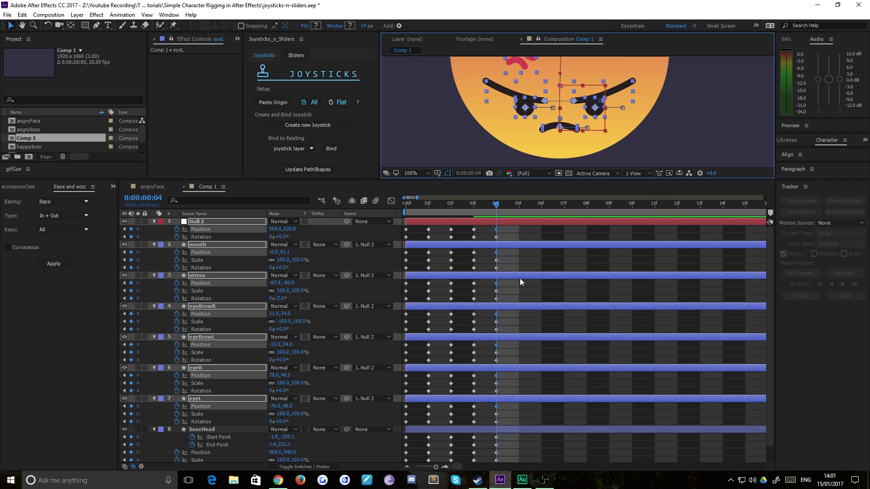
{"action": "scroll", "coordinate": [566, 132], "scroll_direction": "down", "scroll_amount": 2}
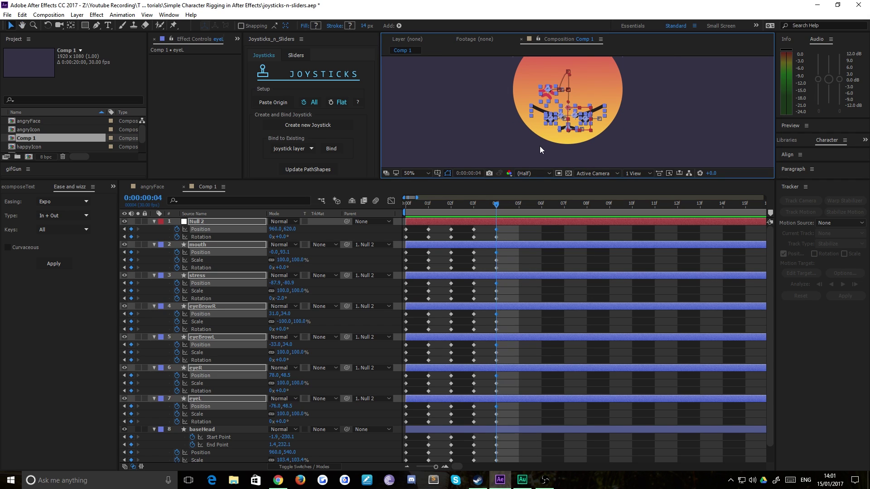
{"action": "left_click", "coordinate": [480, 104]}
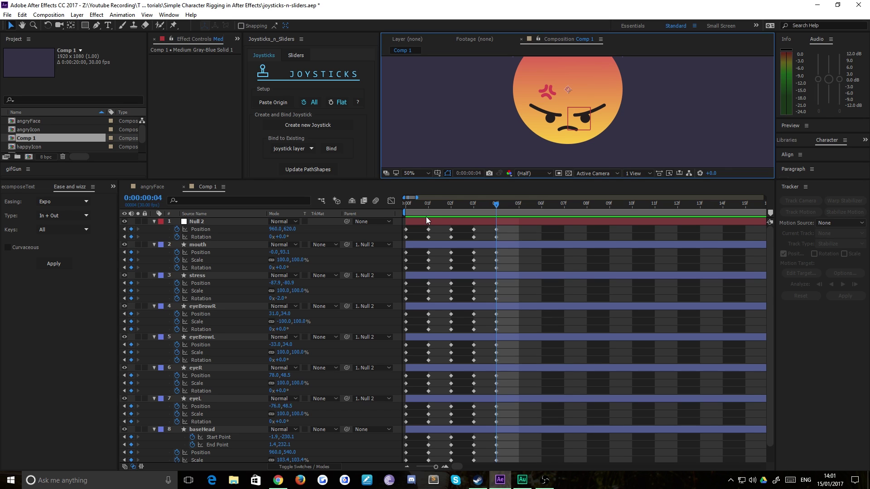
{"action": "left_click", "coordinate": [204, 280]}
Lower the stress mark to Y -40.9, drop both eyebrows slightly, and raise the mouth.
{"action": "key", "text": "shift+Down"}
{"action": "key", "text": "shift+Down"}
{"action": "key", "text": "shift+Down"}
{"action": "key", "text": "shift+Down"}
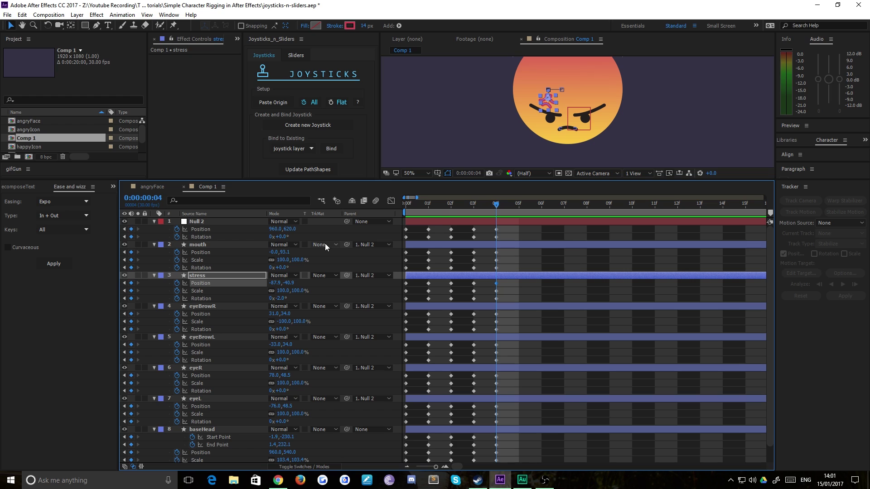
{"action": "left_click", "coordinate": [589, 111]}
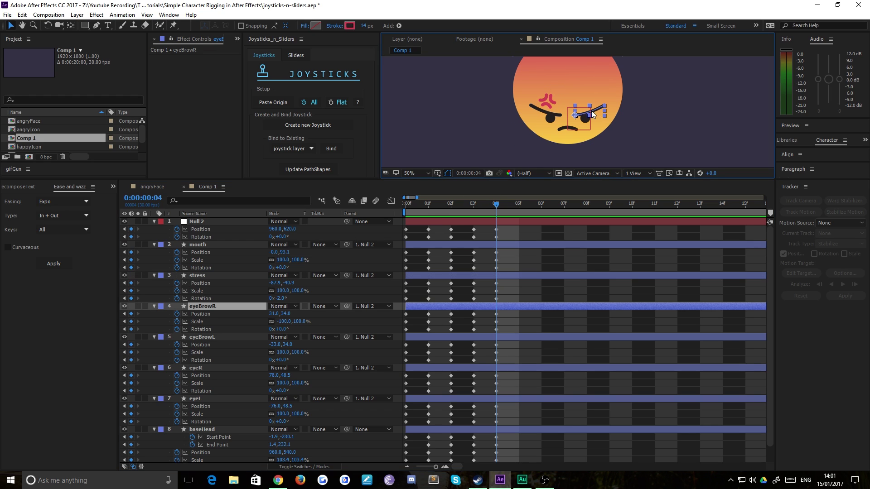
{"action": "key", "text": "Down"}
{"action": "key", "text": "Down"}
{"action": "key", "text": "Down"}
{"action": "key", "text": "Down"}
{"action": "key", "text": "Down"}
{"action": "key", "text": "Down"}
{"action": "left_click", "coordinate": [539, 110]}
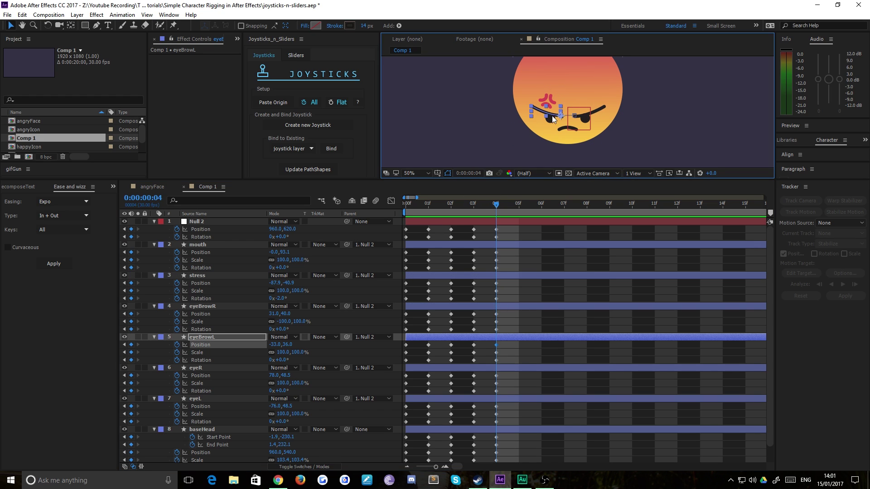
{"action": "key", "text": "Down"}
{"action": "key", "text": "Down"}
{"action": "key", "text": "Down"}
{"action": "key", "text": "Down"}
{"action": "key", "text": "Down"}
{"action": "key", "text": "Down"}
{"action": "key", "text": "Up"}
{"action": "key", "text": "Up"}
{"action": "left_click", "coordinate": [560, 131]}
{"action": "key", "text": "shift+Up"}
{"action": "key", "text": "shift+Up"}
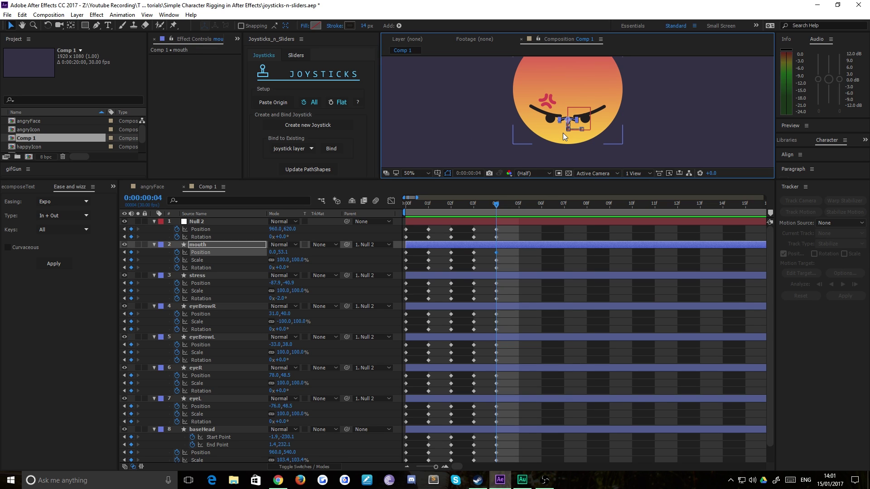
Pull the head gradient's Start Point down to -1.9,-83.2 at frame 4.
{"action": "left_click", "coordinate": [447, 137]}
{"action": "key", "text": "comma"}
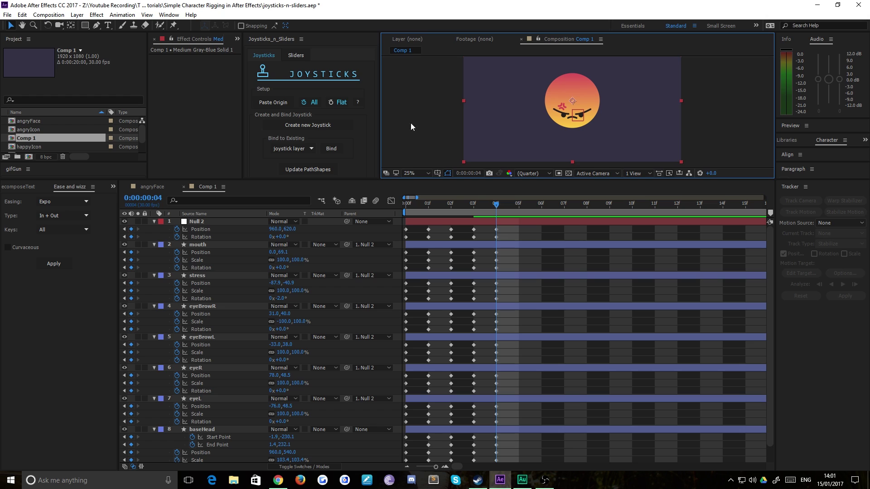
{"action": "left_click", "coordinate": [405, 126]}
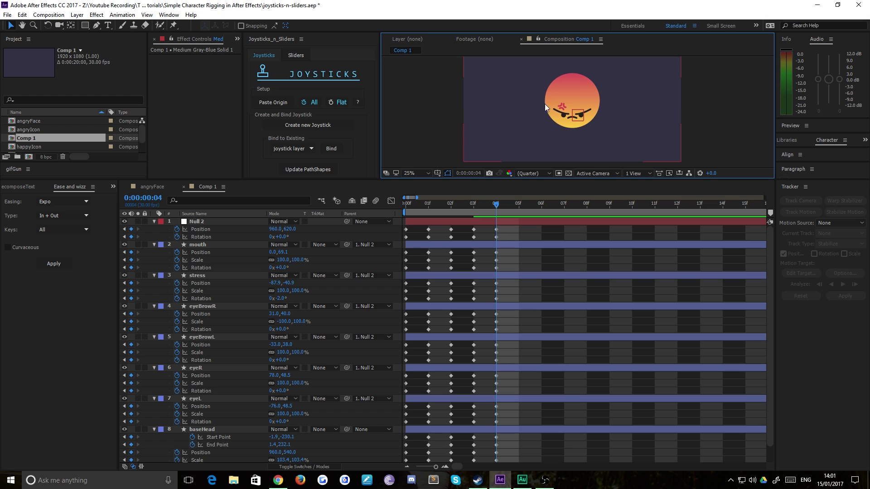
{"action": "left_click", "coordinate": [229, 440]}
{"action": "left_click", "coordinate": [496, 444]}
{"action": "left_click", "coordinate": [496, 438]}
{"action": "left_click_drag", "start_coordinate": [574, 75], "coordinate": [574, 94]}
{"action": "left_click", "coordinate": [428, 121]}
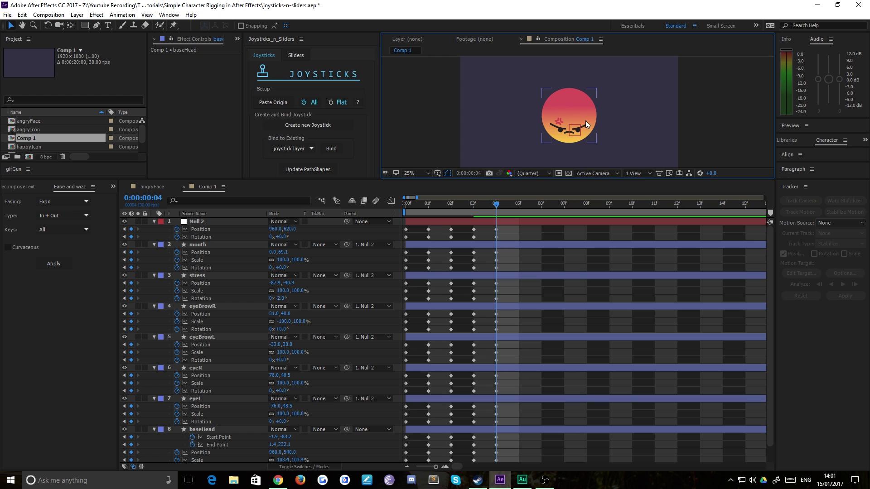
{"action": "left_click_drag", "start_coordinate": [494, 204], "coordinate": [498, 222]}
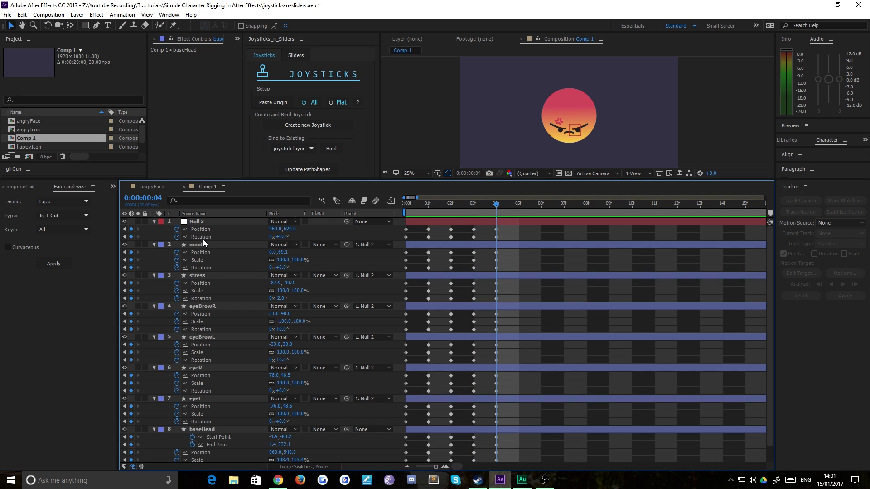
{"action": "left_click", "coordinate": [202, 224]}
{"action": "scroll", "coordinate": [252, 306], "scroll_direction": "down", "scroll_amount": 1}
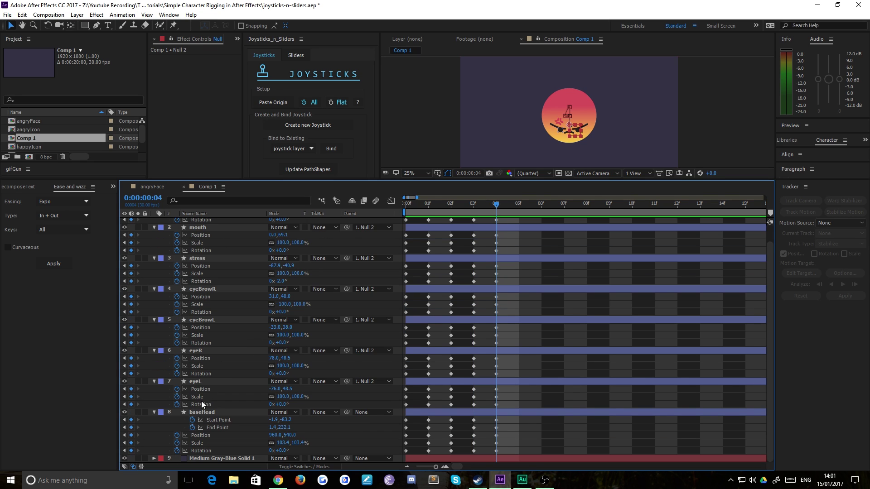
Create a joystick named angryFace for all face layers at frame 0.
{"action": "left_click", "coordinate": [203, 411], "text": "shift"}
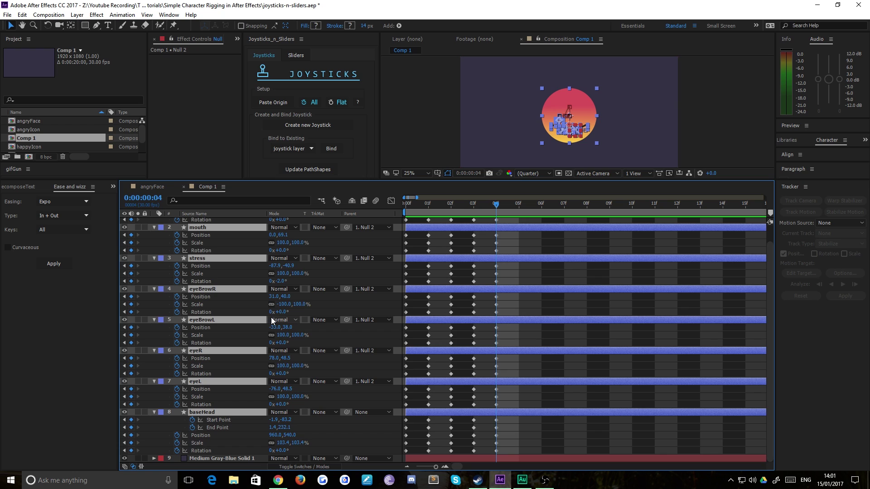
{"action": "key", "text": "u"}
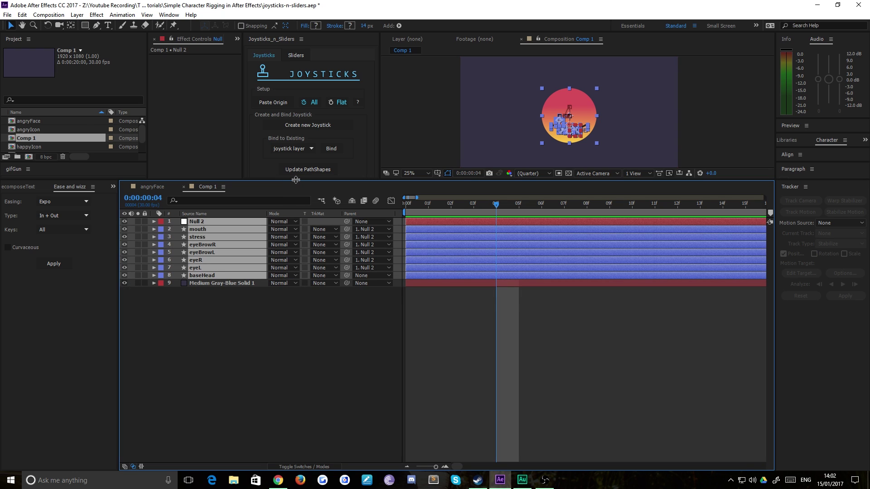
{"action": "left_click_drag", "start_coordinate": [295, 180], "coordinate": [327, 338]}
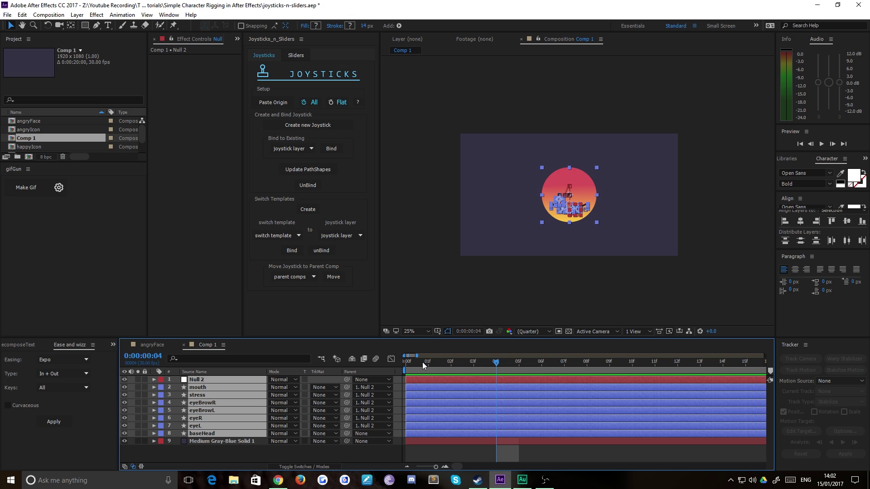
{"action": "left_click_drag", "start_coordinate": [422, 363], "coordinate": [405, 363]}
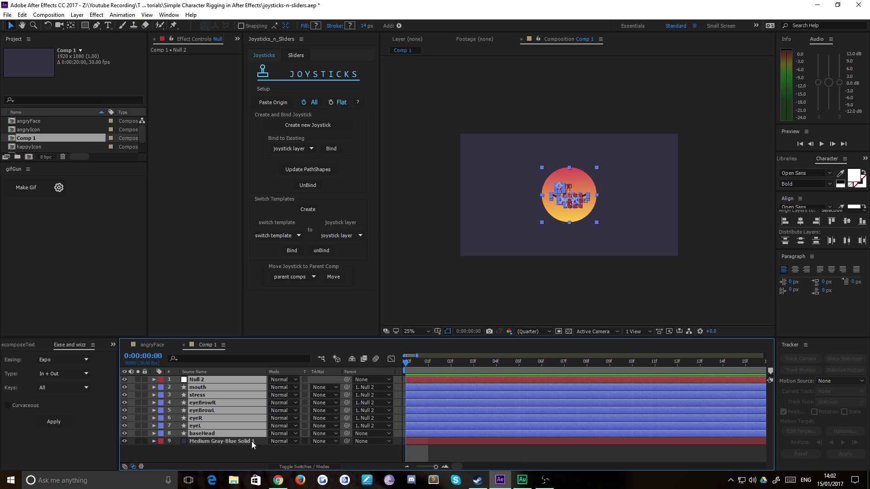
{"action": "left_click", "coordinate": [284, 126]}
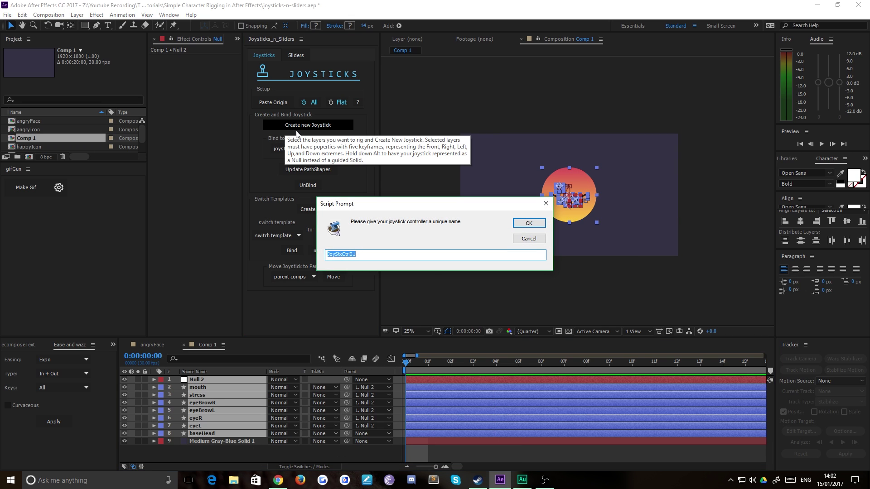
{"action": "type", "text": "angryFAce"}
{"action": "left_click", "coordinate": [345, 254]}
{"action": "key", "text": "BackSpace"}
{"action": "type", "text": "a"}
{"action": "left_click", "coordinate": [529, 223]}
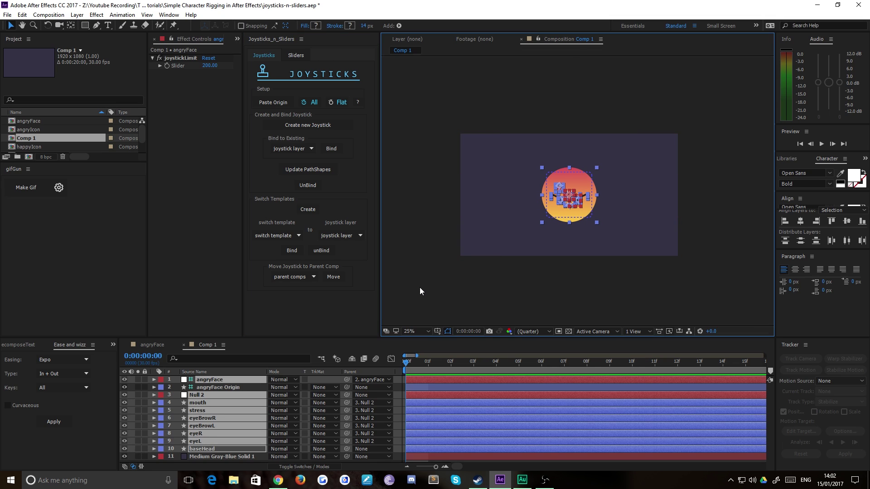
Move the angryFace joystick and its dashed box to the composition's top-left corner.
{"action": "left_click", "coordinate": [420, 289]}
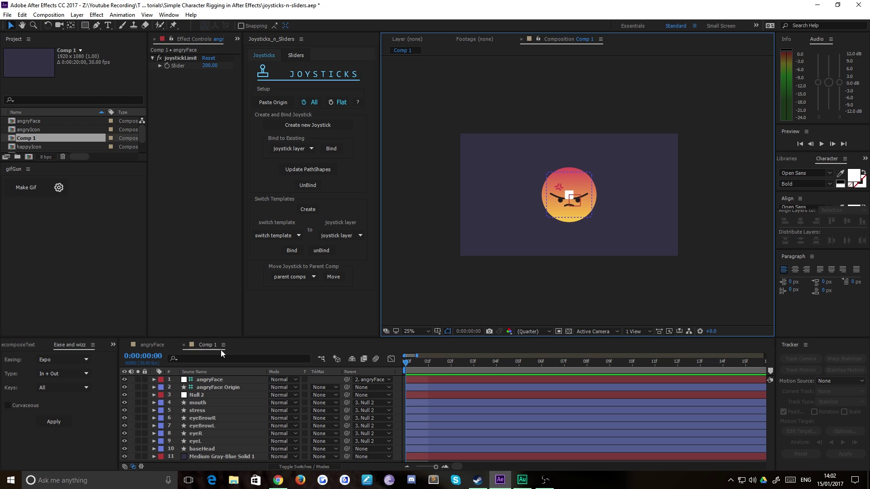
{"action": "left_click", "coordinate": [206, 379]}
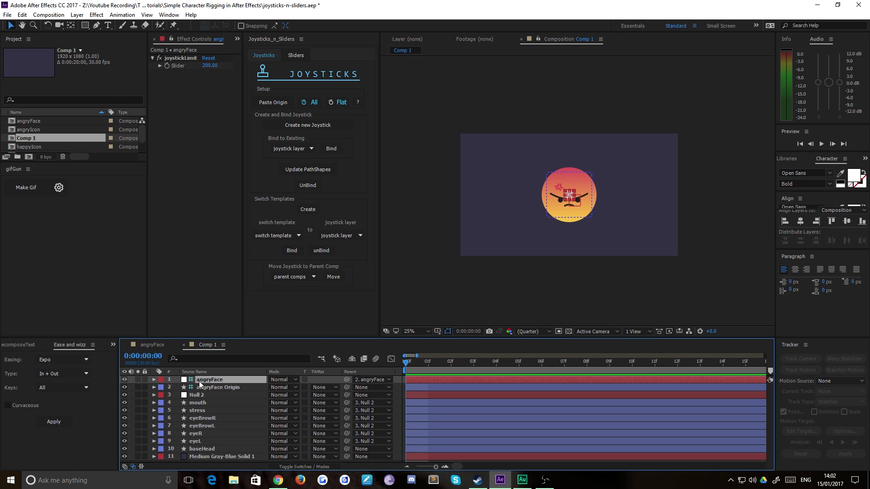
{"action": "right_click", "coordinate": [200, 384]}
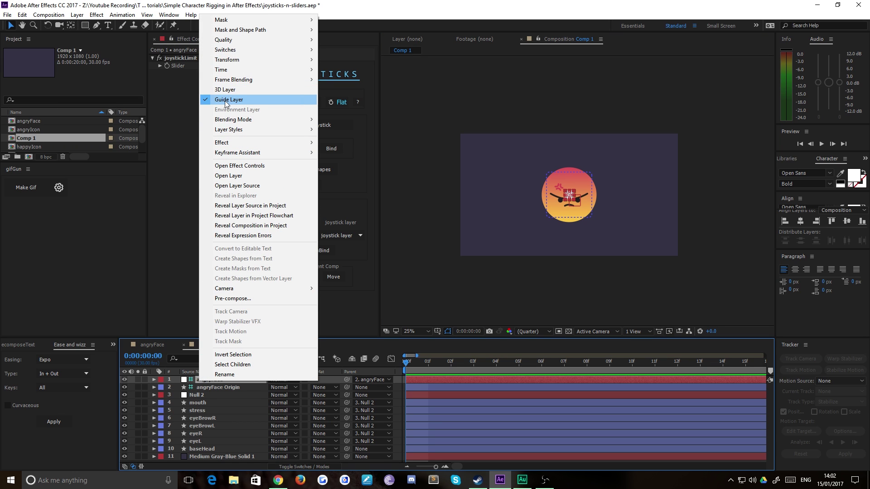
{"action": "left_click", "coordinate": [218, 386]}
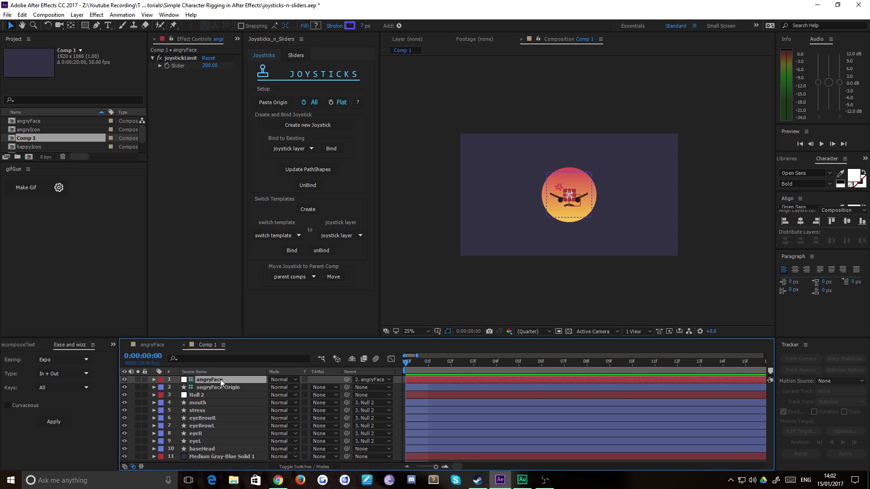
{"action": "left_click_drag", "start_coordinate": [560, 213], "coordinate": [482, 180]}
Test the rig by dragging the angryFace joystick left and right inside its box.
{"action": "left_click", "coordinate": [426, 189]}
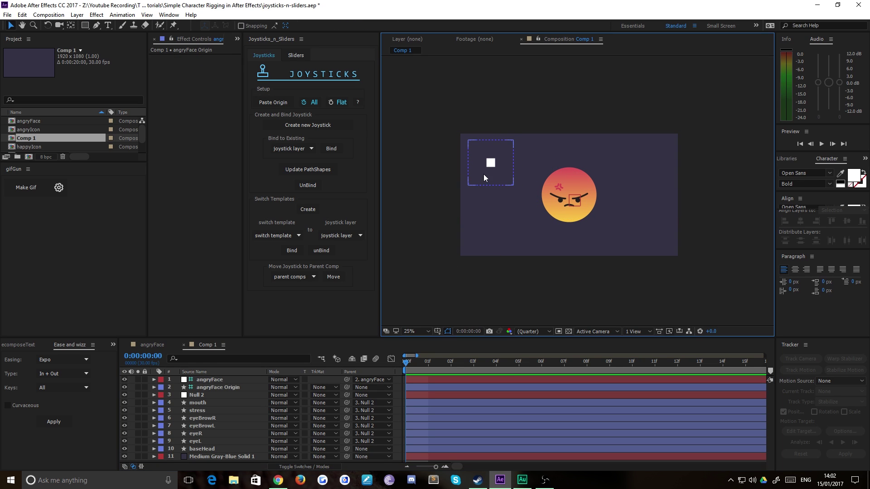
{"action": "left_click_drag", "start_coordinate": [493, 166], "coordinate": [470, 162]}
{"action": "left_click", "coordinate": [476, 166]}
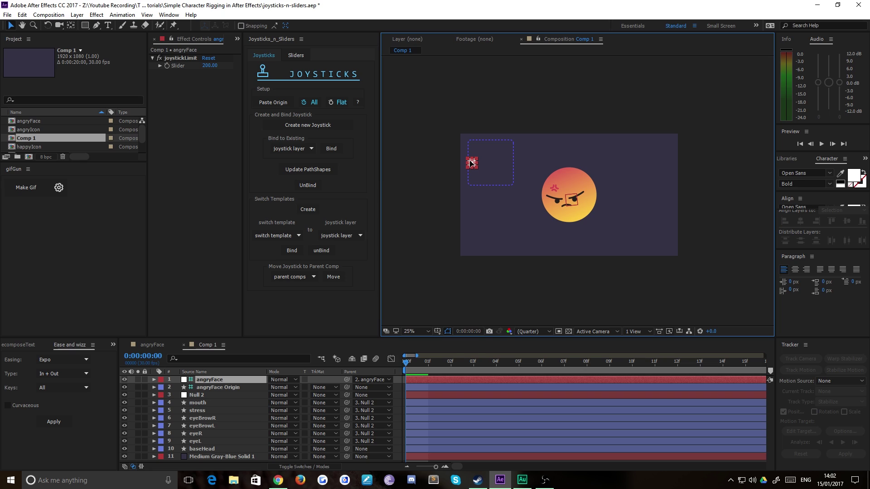
{"action": "left_click_drag", "start_coordinate": [471, 162], "coordinate": [506, 170]}
{"action": "left_click", "coordinate": [469, 249]}
Undo back to the centred joystick and set a starting Position keyframe on angryFace.
{"action": "key", "text": "ctrl+z"}
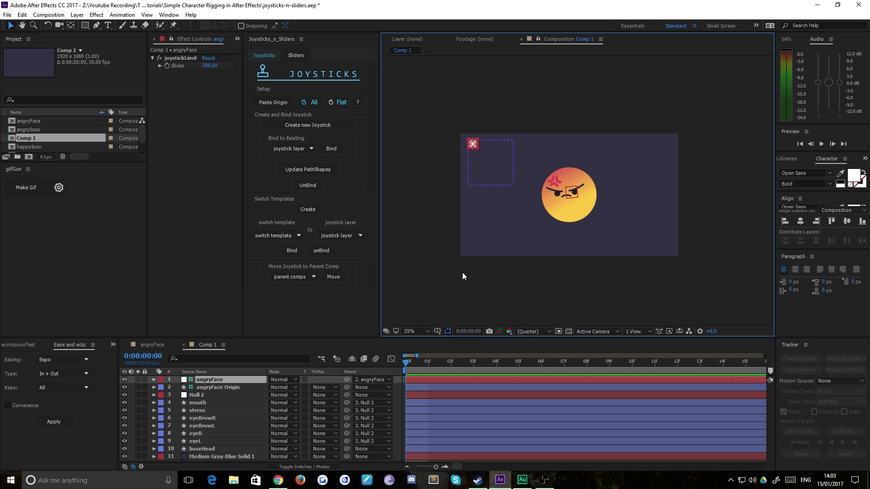
{"action": "key", "text": "ctrl+z"}
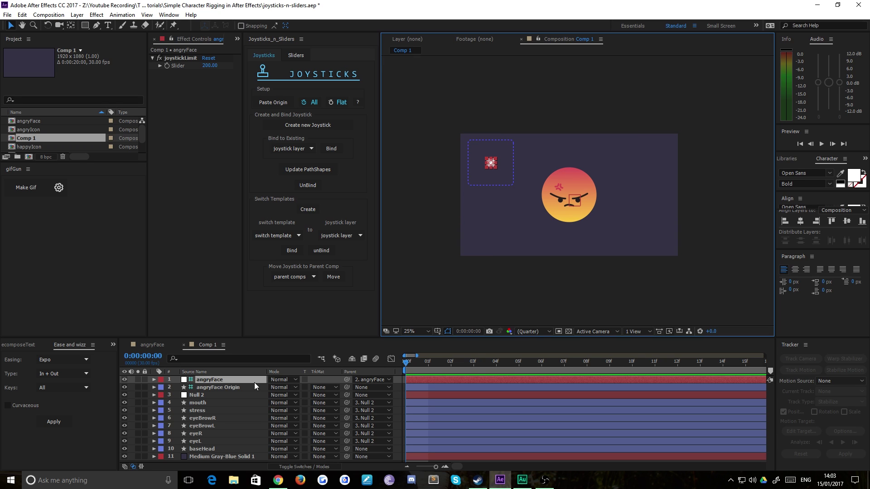
{"action": "left_click", "coordinate": [235, 379]}
{"action": "key", "text": "p"}
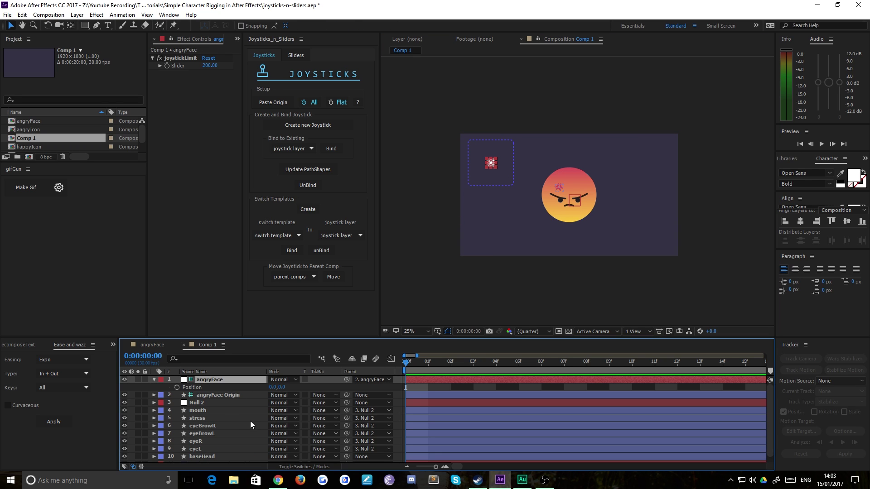
{"action": "left_click", "coordinate": [178, 387]}
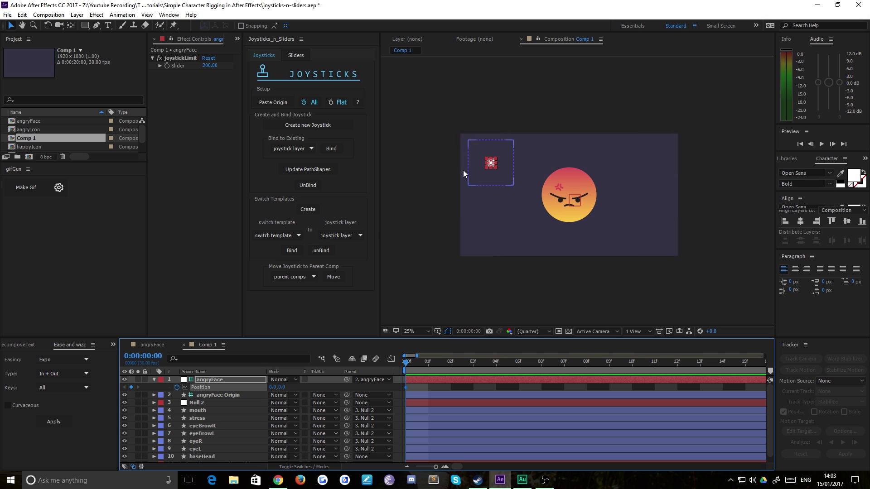
Zoom the timeline out to 20 seconds and key the joystick pushed down at frame 20.
{"action": "key", "text": "shift+Page_Down"}
{"action": "key", "text": "shift+Page_Down"}
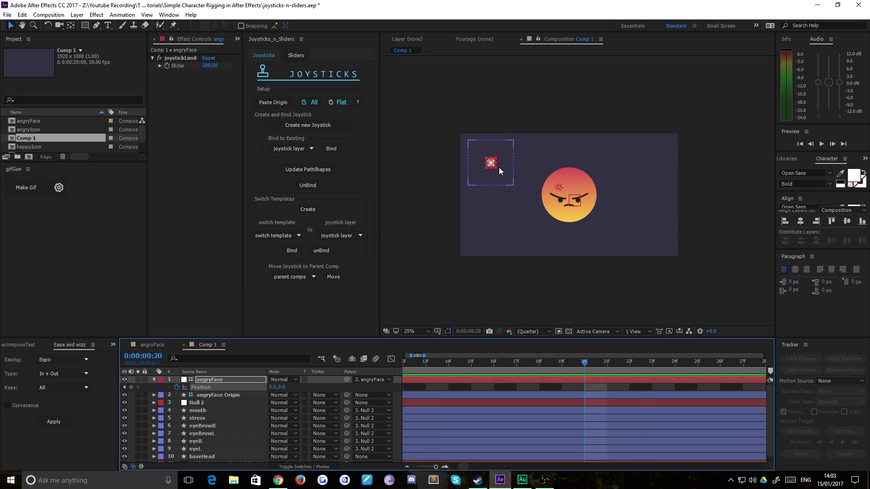
{"action": "key", "text": "shift+Page_Down"}
{"action": "left_click_drag", "start_coordinate": [436, 467], "coordinate": [402, 470]}
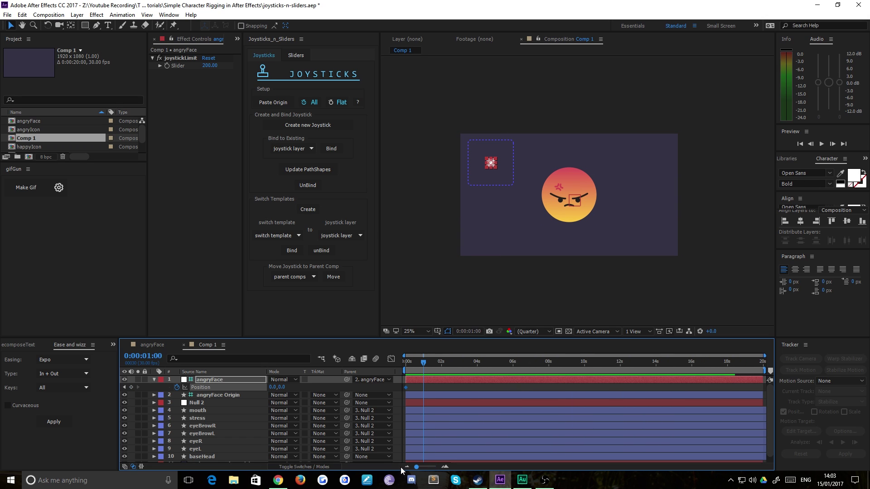
{"action": "key", "text": "shift+Page_Up"}
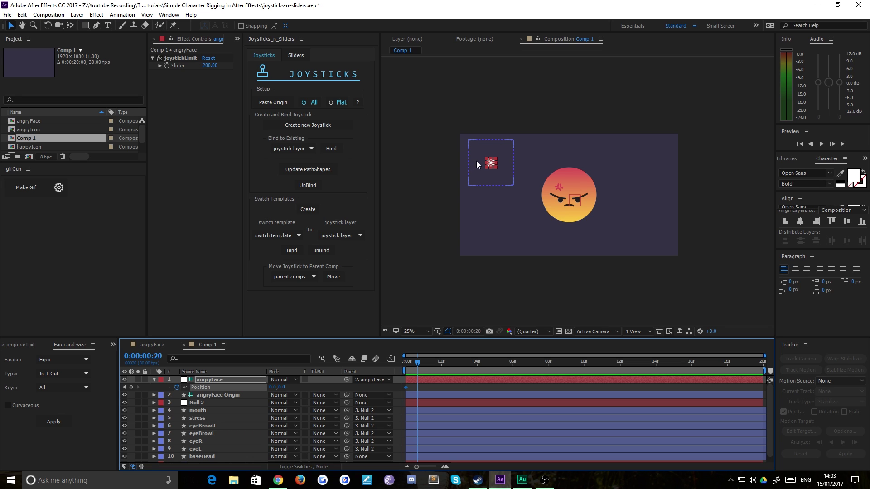
{"action": "key", "text": "shift+Down"}
{"action": "key", "text": "shift+Down"}
{"action": "key", "text": "shift+Down"}
{"action": "key", "text": "shift+Down"}
{"action": "key", "text": "shift+Down"}
{"action": "key", "text": "shift+Down"}
{"action": "key", "text": "shift+Down"}
{"action": "key", "text": "shift+Down"}
{"action": "key", "text": "shift+Down"}
{"action": "key", "text": "shift+Down"}
{"action": "key", "text": "shift+Down"}
{"action": "key", "text": "shift+Down"}
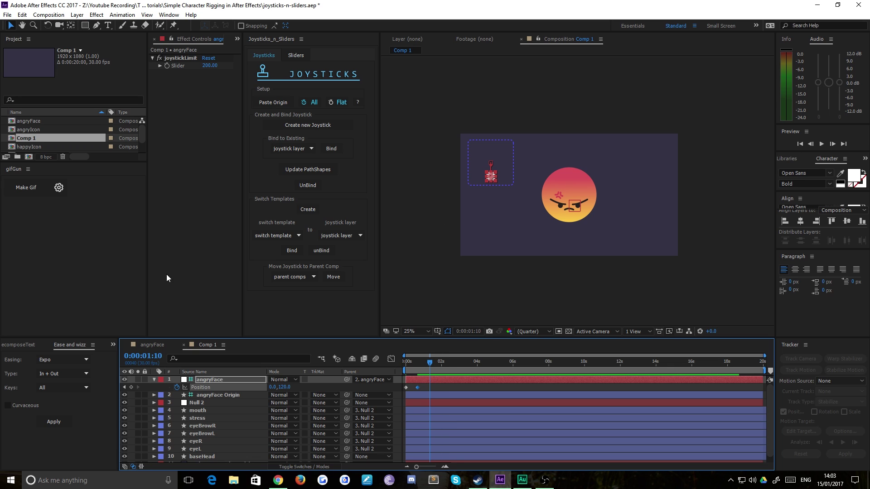
Key the joystick pushed up to -160 at 2 seconds and back to centre at 3 seconds.
{"action": "left_click", "coordinate": [131, 387]}
{"action": "key", "text": "shift+Up"}
{"action": "key", "text": "shift+Page_Down"}
{"action": "key", "text": "shift+Page_Down"}
{"action": "key", "text": "shift+Page_Down"}
{"action": "key", "text": "shift+Down"}
{"action": "key", "text": "shift+Down"}
{"action": "key", "text": "shift+Down"}
{"action": "key", "text": "shift+Down"}
{"action": "key", "text": "shift+Down"}
{"action": "key", "text": "shift+Down"}
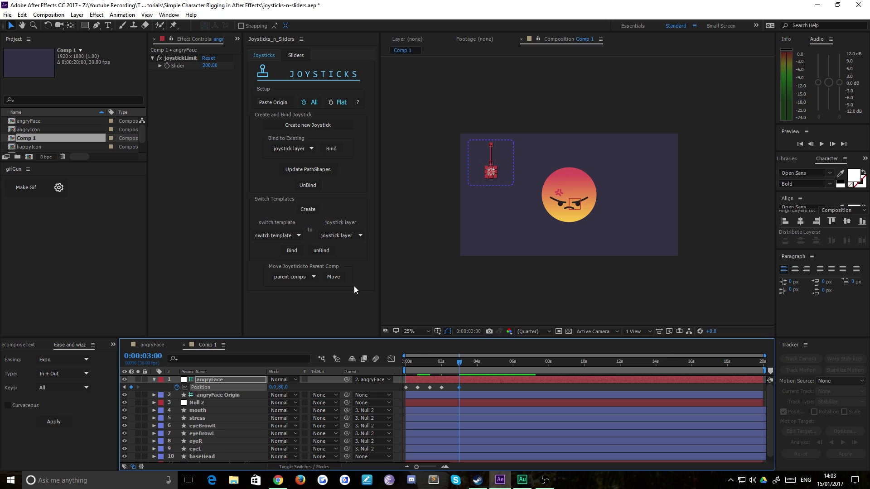
Swing the joystick left at 3:20, right to 120 at 4:10, left at 5:00, and centred at 5:20.
{"action": "key", "text": "shift+Page_Down"}
{"action": "key", "text": "shift+Page_Down"}
{"action": "key", "text": "shift+Left"}
{"action": "key", "text": "shift+Left"}
{"action": "key", "text": "shift+Left"}
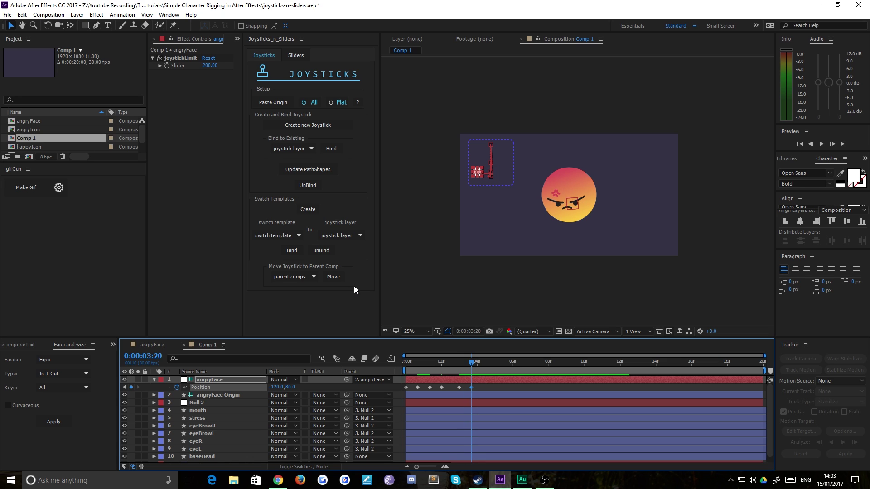
{"action": "key", "text": "shift+Page_Down"}
{"action": "key", "text": "shift+Page_Down"}
{"action": "key", "text": "shift+Right"}
{"action": "key", "text": "shift+Right"}
{"action": "key", "text": "shift+Right"}
{"action": "key", "text": "shift+Right"}
{"action": "key", "text": "shift+Right"}
{"action": "key", "text": "shift+Right"}
{"action": "key", "text": "shift+Right"}
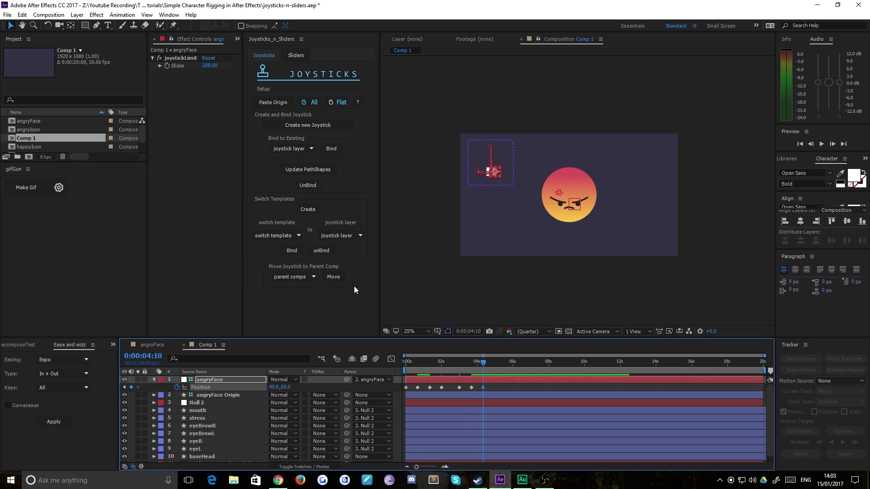
{"action": "key", "text": "shift+Left"}
{"action": "key", "text": "shift+Page_Down"}
{"action": "key", "text": "shift+Page_Down"}
{"action": "key", "text": "shift+Left"}
{"action": "key", "text": "shift+Left"}
{"action": "key", "text": "shift+Left"}
{"action": "key", "text": "shift+Left"}
{"action": "key", "text": "shift+Left"}
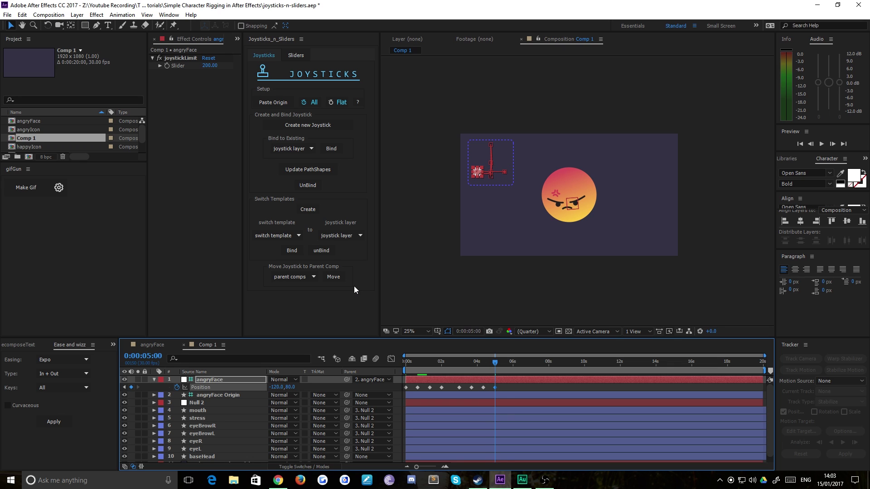
{"action": "key", "text": "shift+Page_Down"}
{"action": "key", "text": "shift+Page_Down"}
{"action": "key", "text": "shift+Right"}
{"action": "key", "text": "shift+Right"}
{"action": "key", "text": "shift+Right"}
{"action": "key", "text": "shift+Right"}
{"action": "key", "text": "shift+Right"}
Clone the last four Position keyframes with Motion 2 so they repeat from 6:10.
{"action": "left_click_drag", "start_coordinate": [514, 385], "coordinate": [470, 390]}
{"action": "key", "text": "shift+Page_Down"}
{"action": "key", "text": "shift+Page_Down"}
{"action": "left_click", "coordinate": [21, 345]}
{"action": "left_click", "coordinate": [112, 345]}
{"action": "left_click", "coordinate": [136, 363]}
{"action": "left_click", "coordinate": [12, 426]}
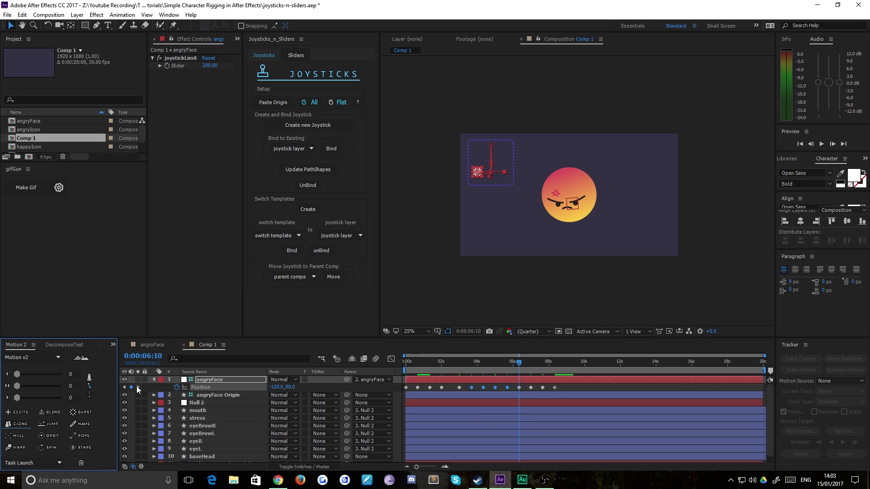
Paste the opening 0,0 Position keyframe at 9 seconds and end the work area there.
{"action": "left_click", "coordinate": [139, 387]}
{"action": "left_click", "coordinate": [406, 387]}
{"action": "left_click", "coordinate": [139, 387]}
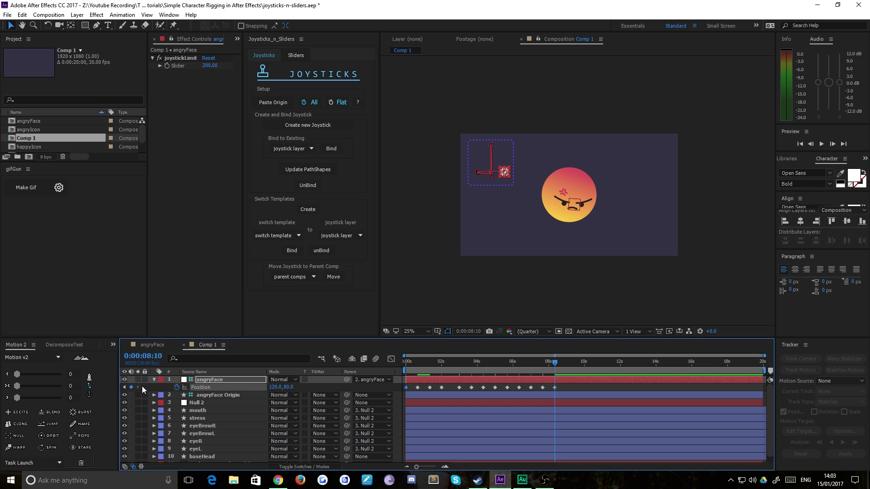
{"action": "key", "text": "shift+Page_Down"}
{"action": "key", "text": "shift+Page_Down"}
{"action": "key", "text": "ctrl+v"}
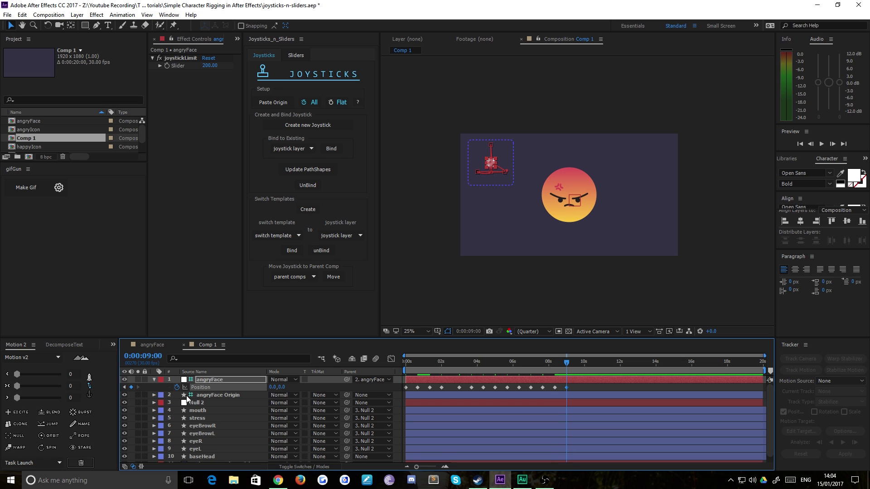
{"action": "key", "text": "n"}
{"action": "right_click", "coordinate": [541, 372]}
Trim Comp 1 to the work area and ease all Position keyframes at strength about 48.
{"action": "left_click", "coordinate": [567, 396]}
{"action": "left_click", "coordinate": [753, 390]}
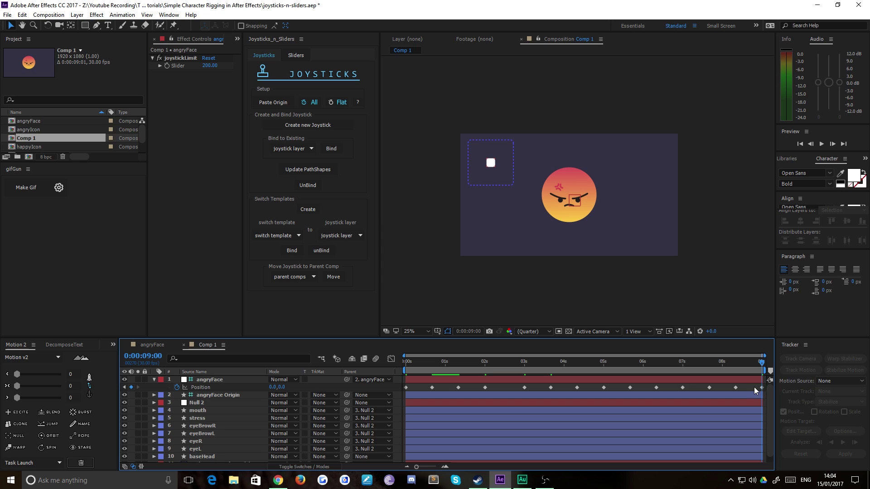
{"action": "left_click_drag", "start_coordinate": [764, 384], "coordinate": [394, 406]}
{"action": "left_click_drag", "start_coordinate": [37, 387], "coordinate": [39, 387]}
{"action": "left_click_drag", "start_coordinate": [438, 360], "coordinate": [371, 363]}
Preview the eased animation and shift the selected keyframes 10 frames earlier.
{"action": "key", "text": "space"}
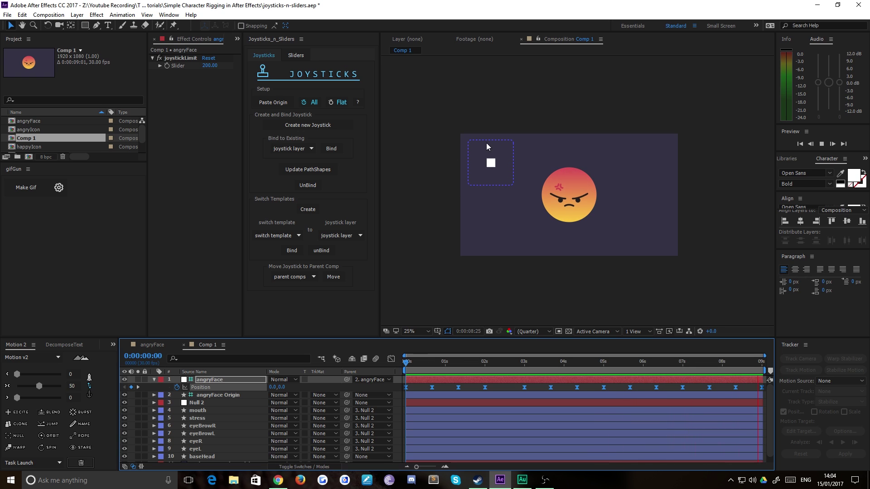
{"action": "key", "text": "space"}
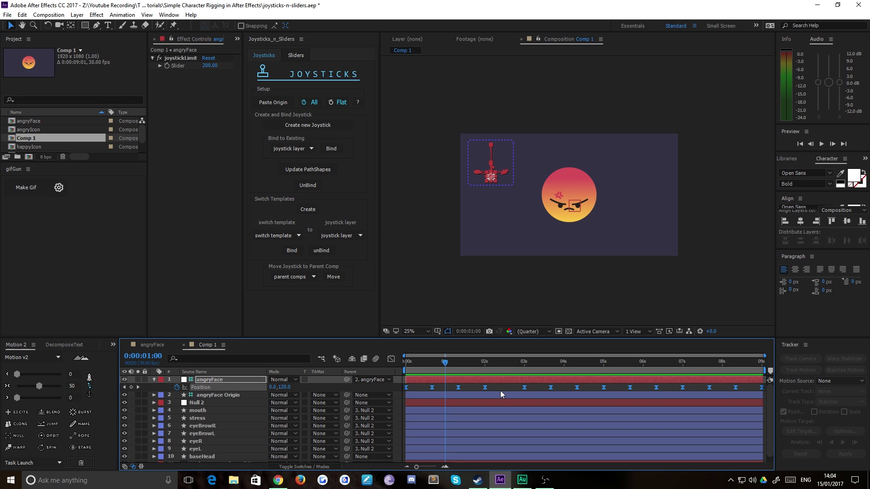
{"action": "left_click_drag", "start_coordinate": [449, 368], "coordinate": [781, 405]}
{"action": "left_click_drag", "start_coordinate": [525, 388], "coordinate": [485, 387]}
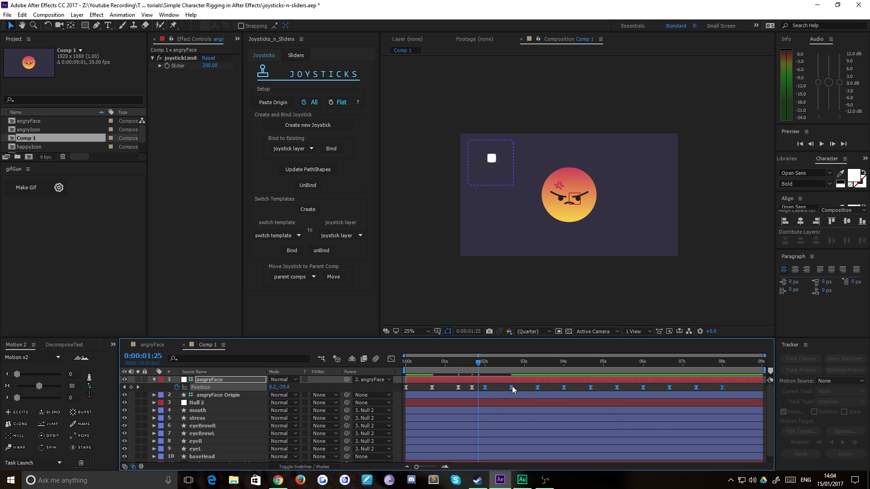
Nudge successive groups of later keyframes 10 frames earlier and preview the tighter motion.
{"action": "left_click_drag", "start_coordinate": [498, 385], "coordinate": [761, 414]}
{"action": "key", "text": "alt+shift+Left"}
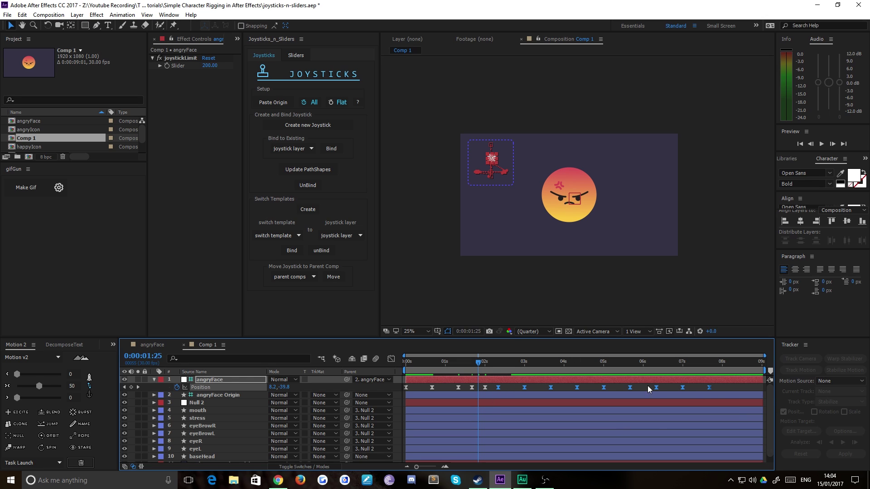
{"action": "left_click_drag", "start_coordinate": [725, 386], "coordinate": [730, 422]}
{"action": "key", "text": "alt+shift+Left"}
{"action": "key", "text": "alt+shift+Left"}
{"action": "left_click_drag", "start_coordinate": [539, 385], "coordinate": [755, 416]}
{"action": "key", "text": "alt+shift+Left"}
{"action": "key", "text": "space"}
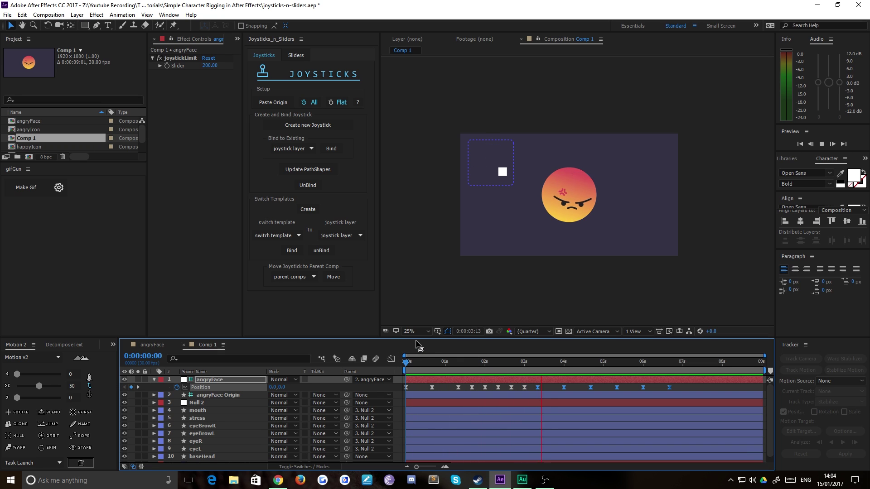
Stop the preview and drag the Project panel taller to reveal lolIcon and the Solids folder.
{"action": "left_click", "coordinate": [679, 366]}
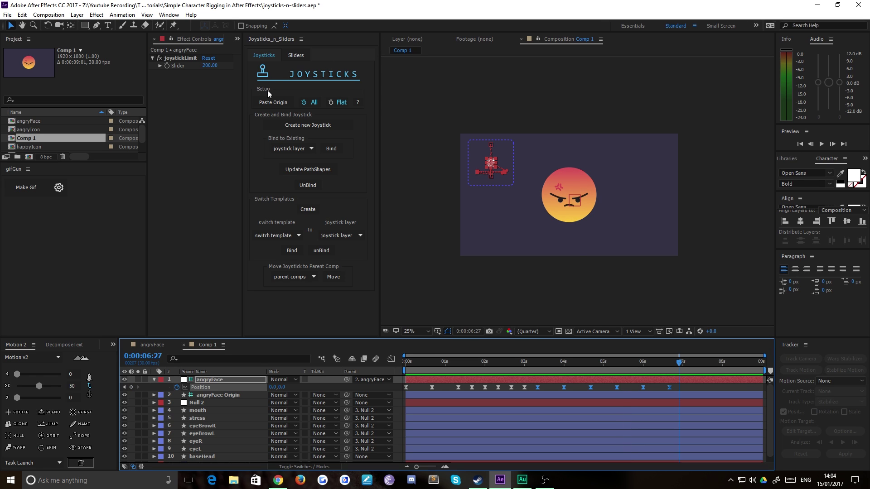
{"action": "left_click", "coordinate": [297, 56]}
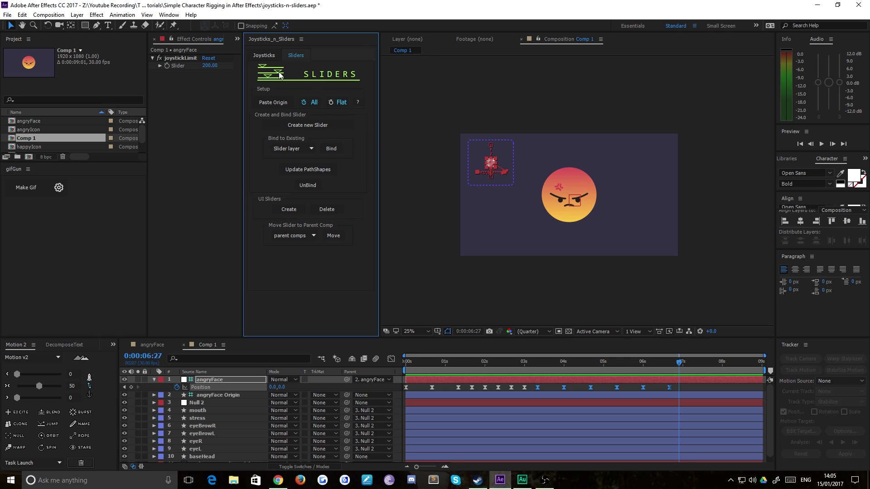
{"action": "left_click", "coordinate": [266, 55]}
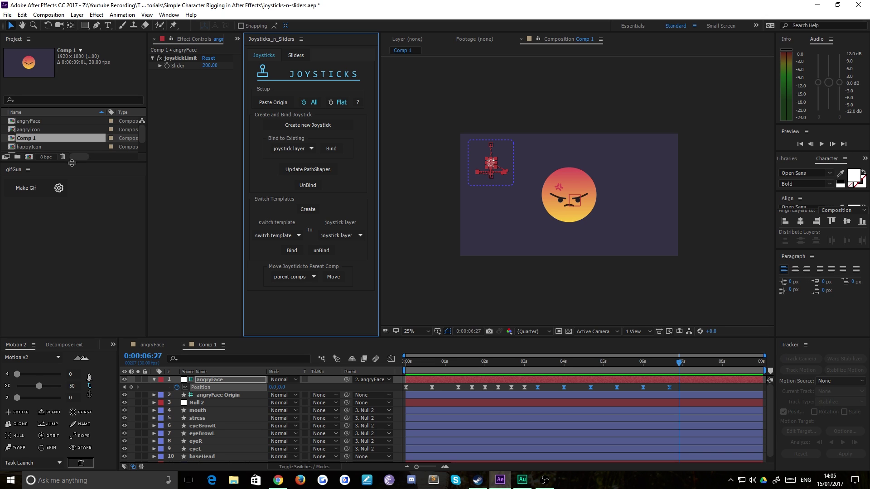
{"action": "left_click_drag", "start_coordinate": [68, 163], "coordinate": [63, 214]}
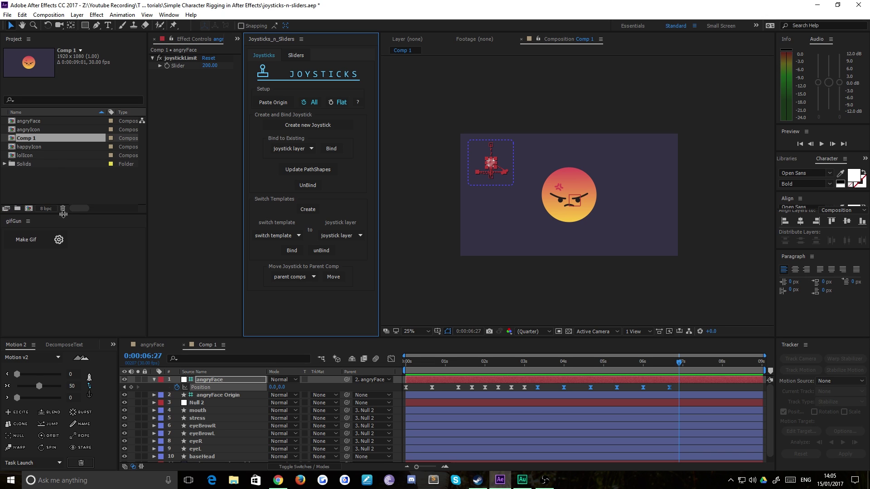
Open the angryIcon, happyIcon and lolIcon compositions and hide angryIcon's angryFace Origin guide.
{"action": "double_click", "coordinate": [26, 129]}
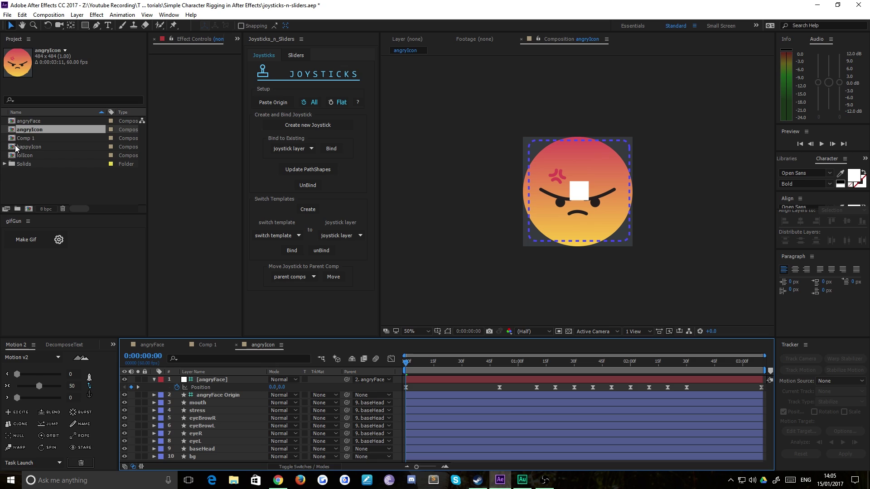
{"action": "double_click", "coordinate": [16, 147]}
{"action": "double_click", "coordinate": [22, 156]}
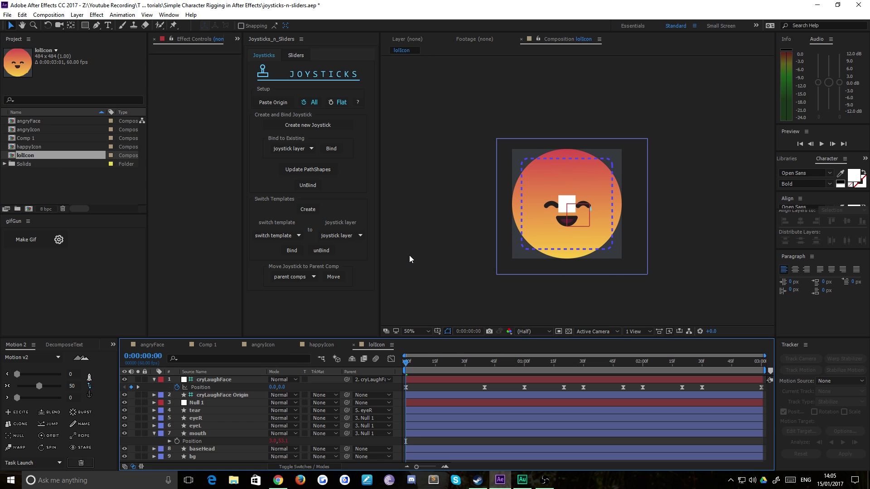
{"action": "left_click", "coordinate": [254, 345]}
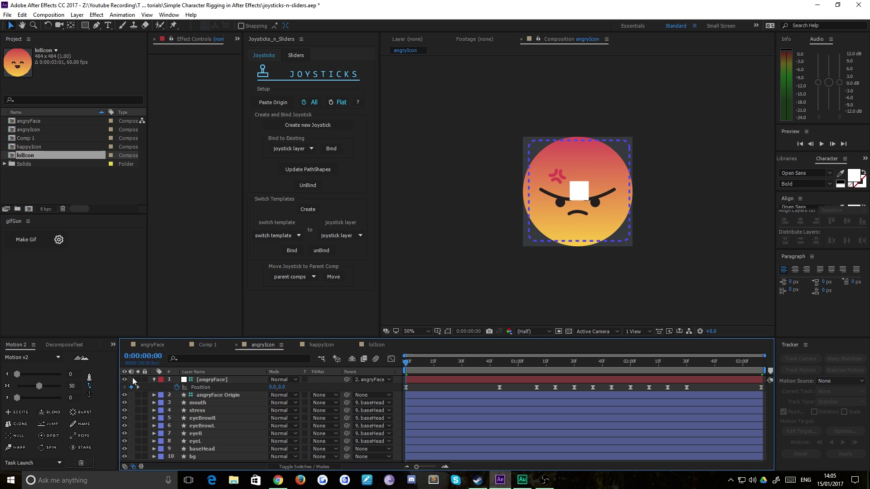
{"action": "left_click", "coordinate": [124, 394]}
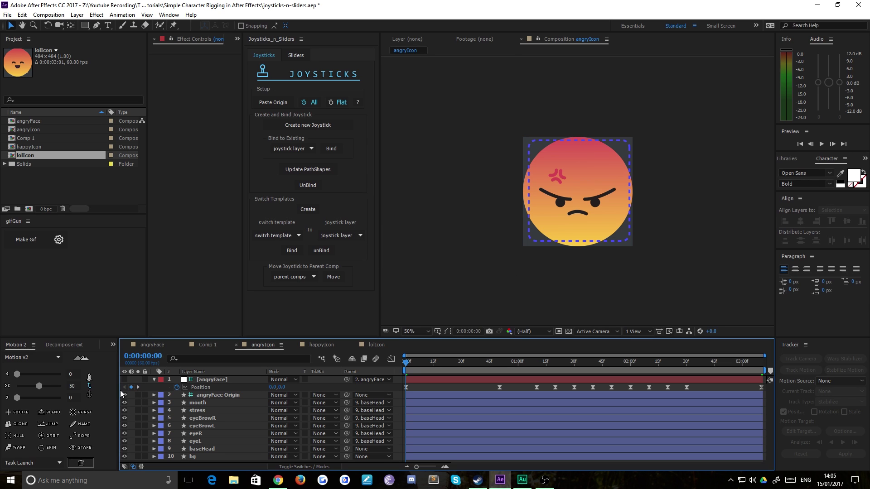
Preview the angryIcon, happyIcon and lolIcon animations in turn.
{"action": "key", "text": "space"}
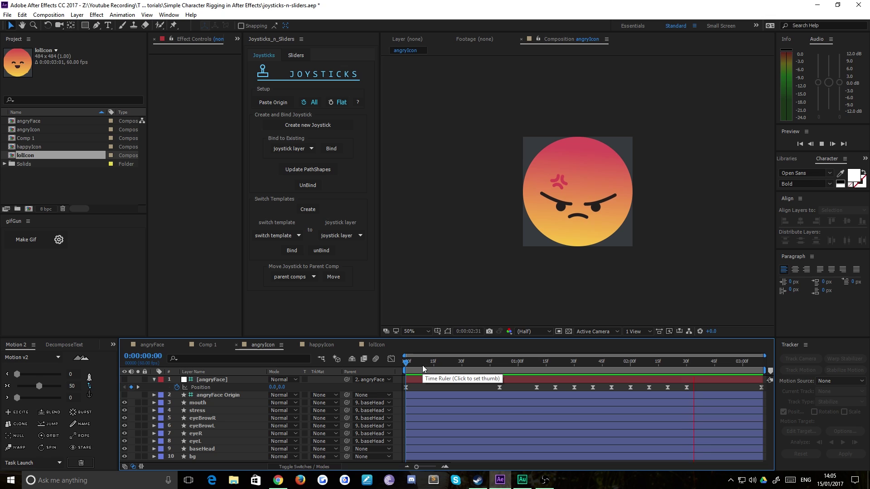
{"action": "left_click", "coordinate": [318, 345]}
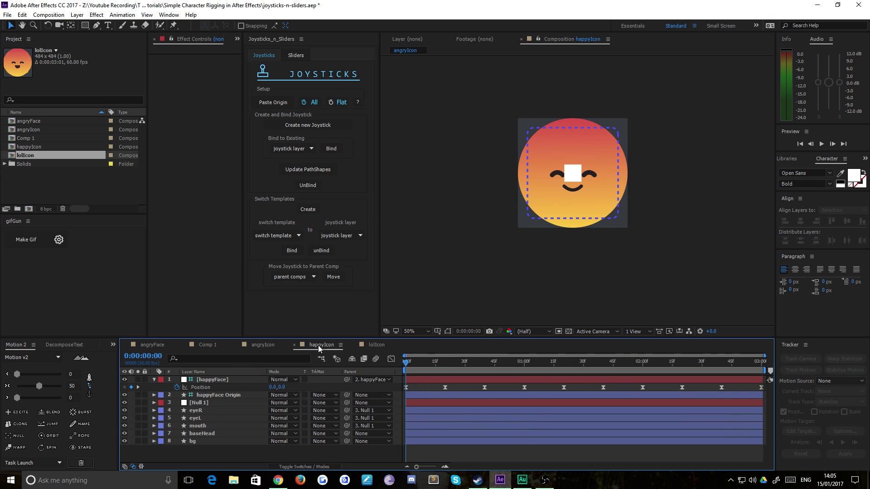
{"action": "key", "text": "space"}
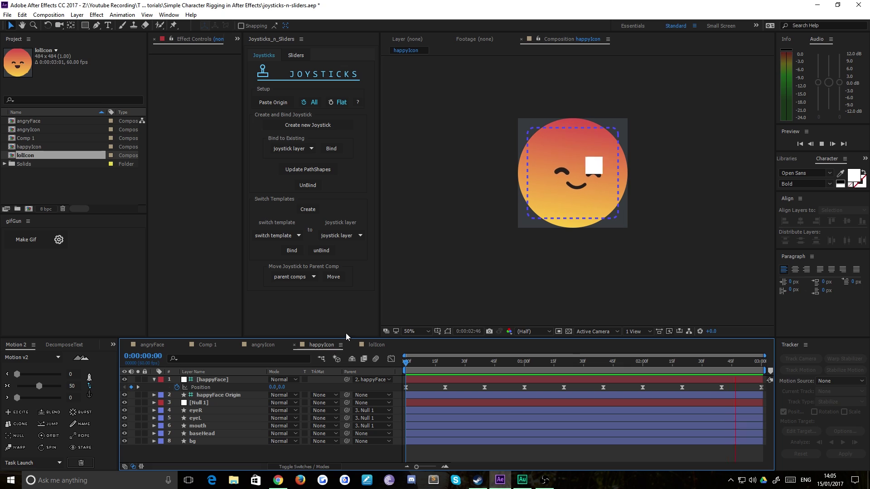
{"action": "left_click", "coordinate": [372, 345]}
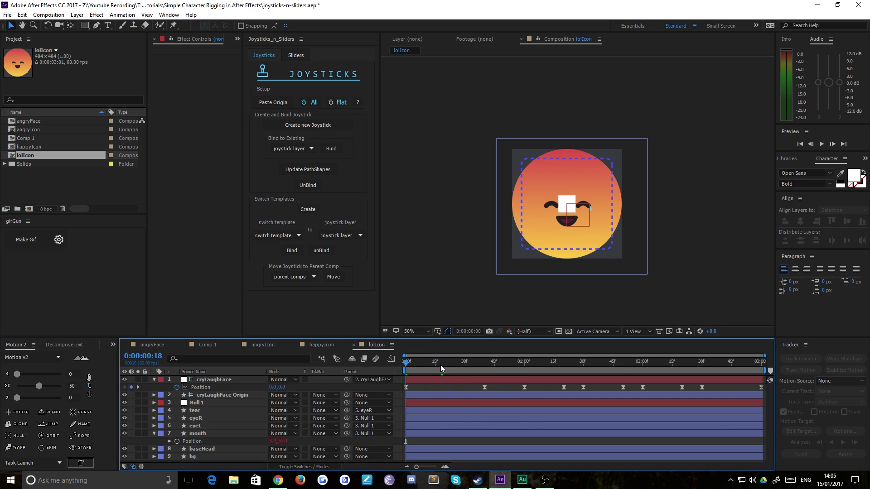
{"action": "key", "text": "space"}
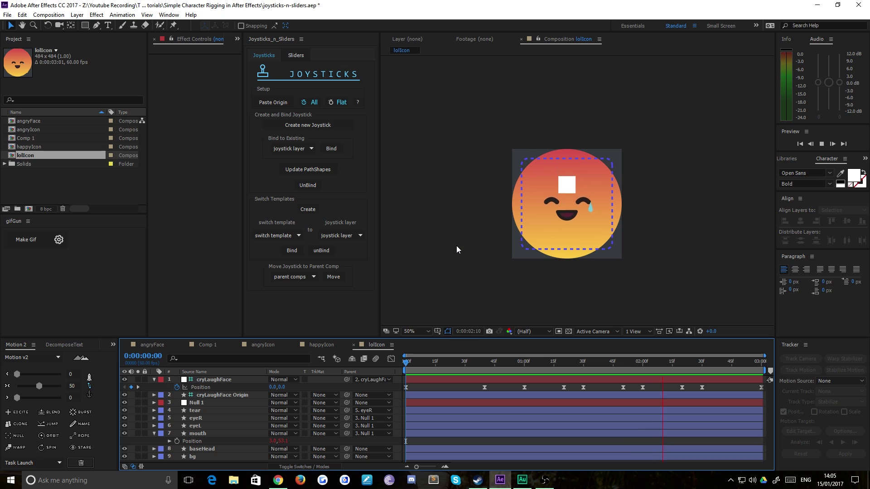